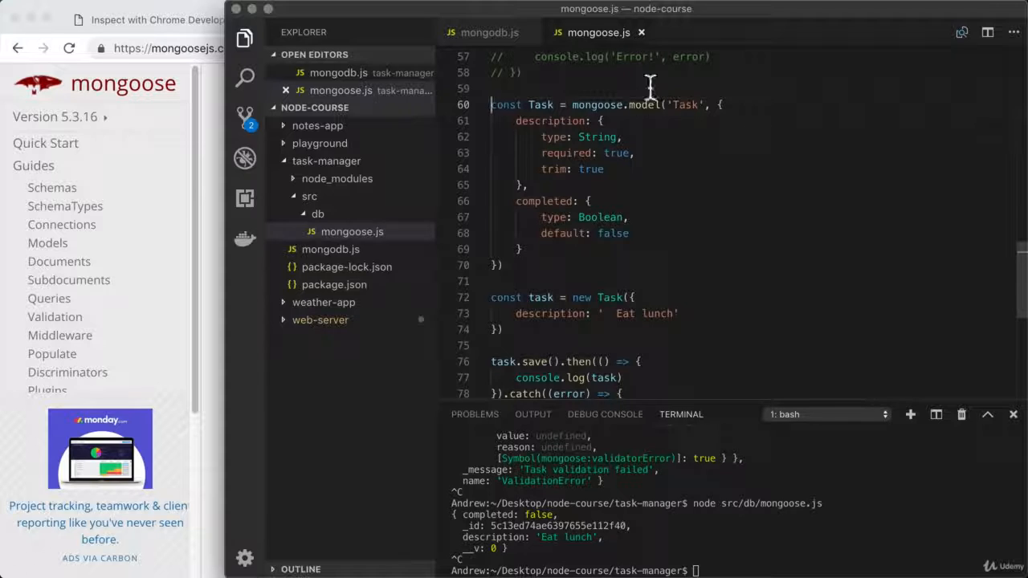
Switch to Chrome and load getpostman.com in the tab showing the validator npm page
left_click(202, 189)
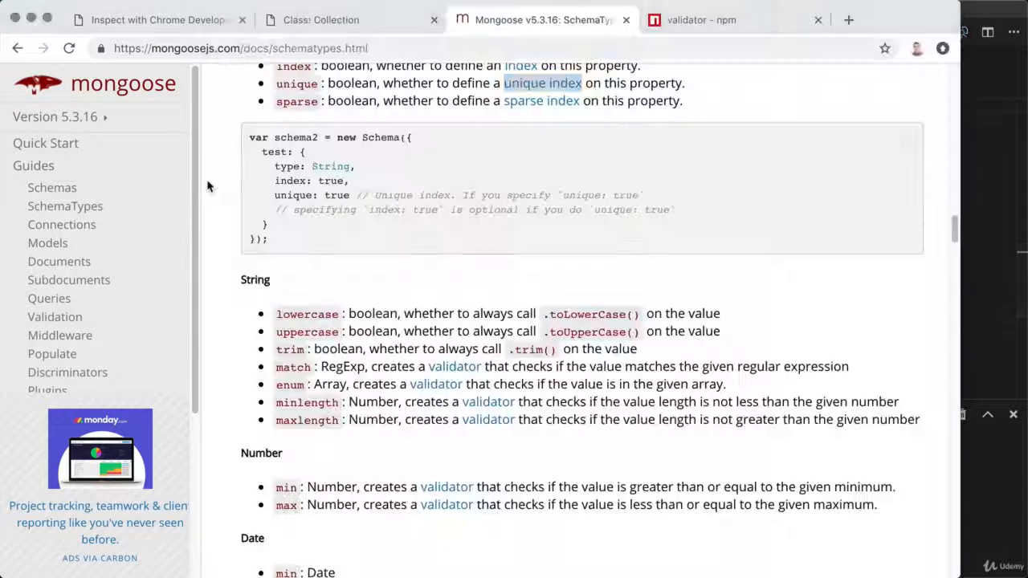
left_click(729, 21)
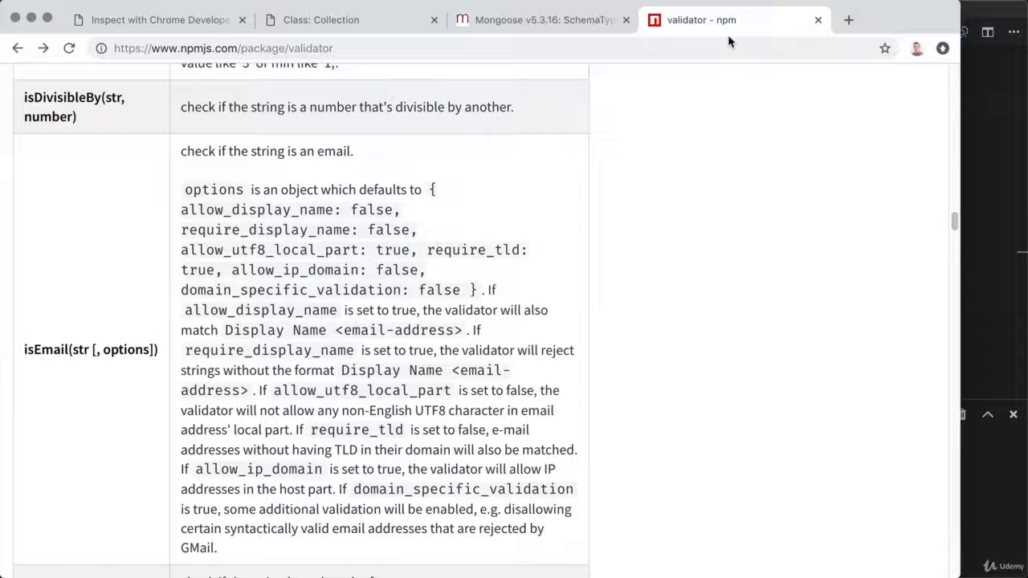
left_click(728, 44)
type("getpost")
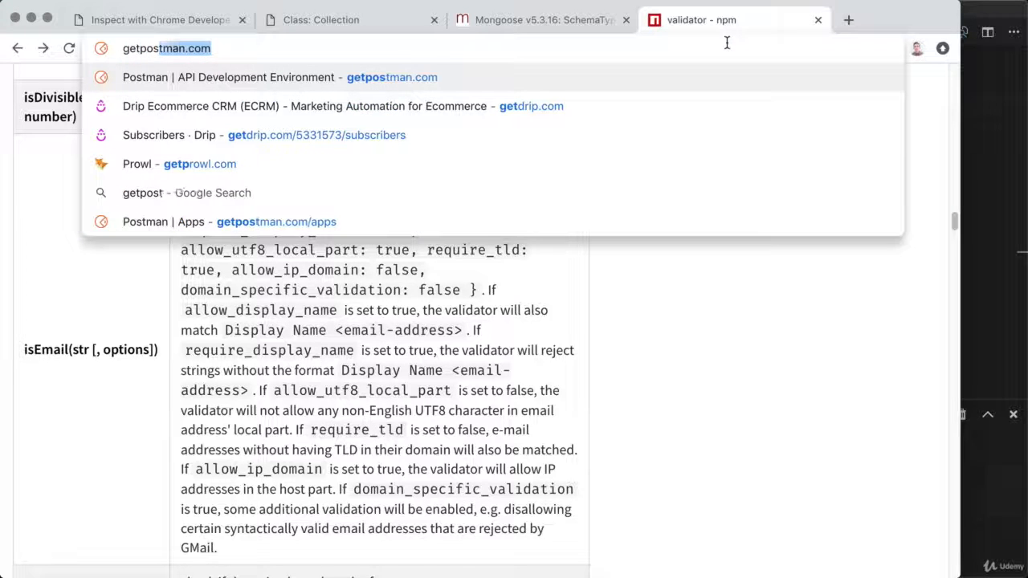
type("man.com")
key("Return")
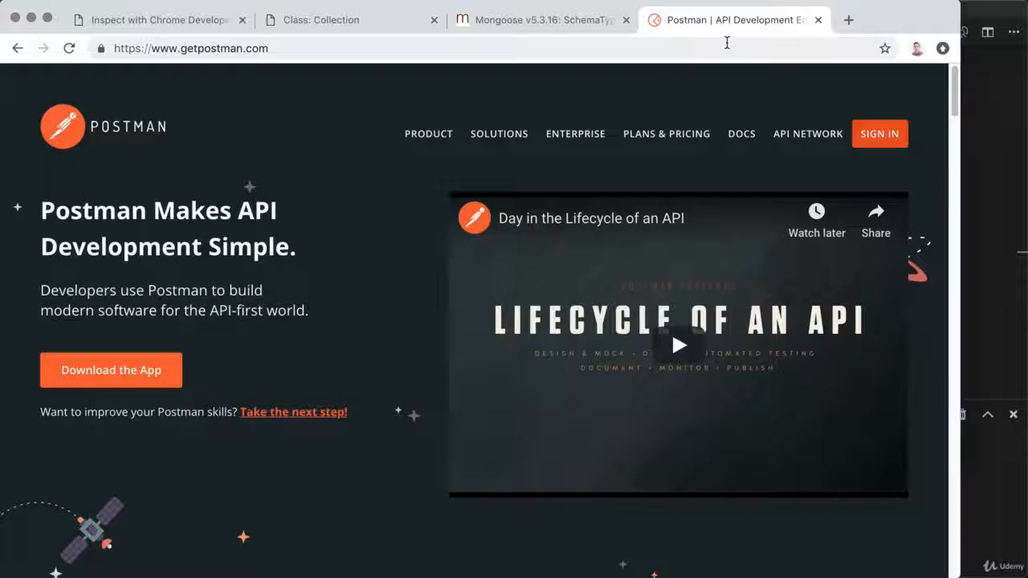
Go to the Postman app downloads page and download Postman for Mac
left_click(155, 387)
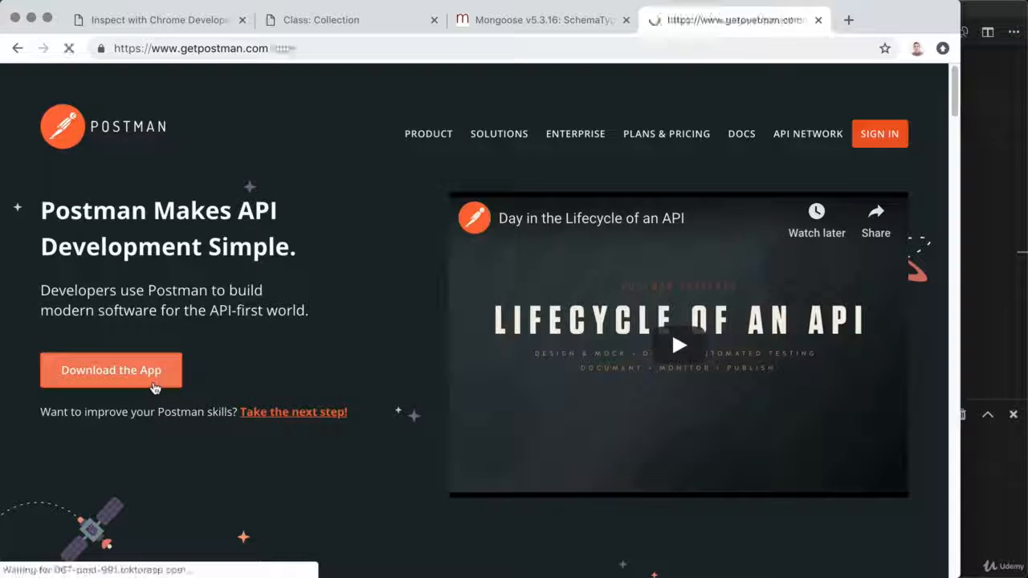
scroll(335, 312, "down", 5)
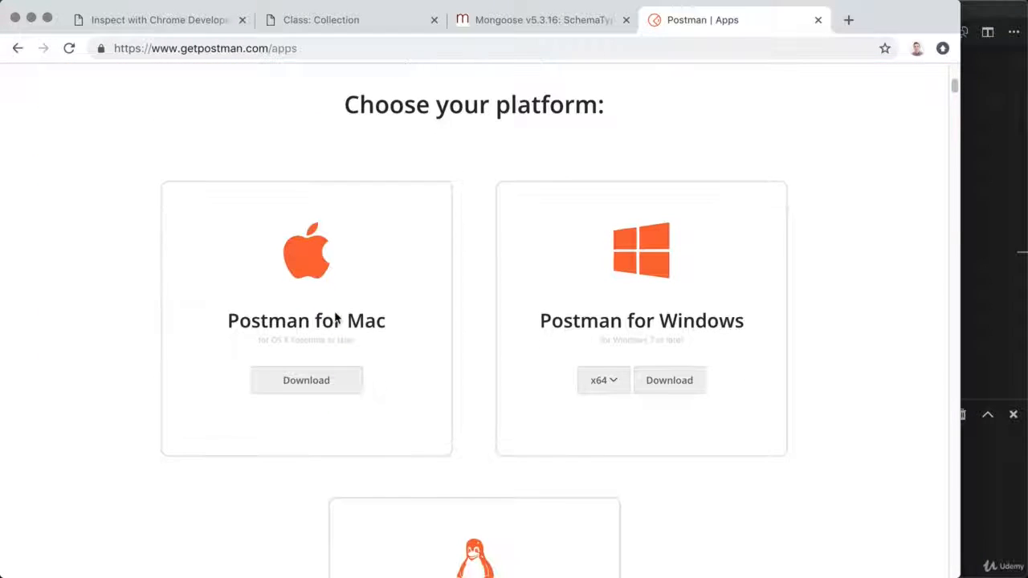
left_click(308, 383)
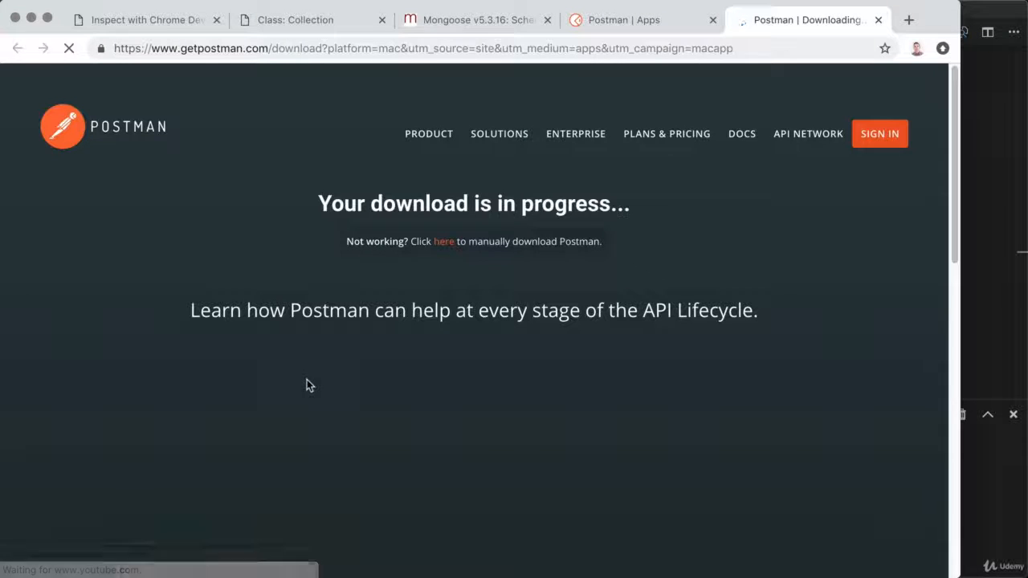
Look over the Windows and Linux versions on the Postman apps page and close the download-progress page
left_click(640, 28)
scroll(567, 297, "down", 2)
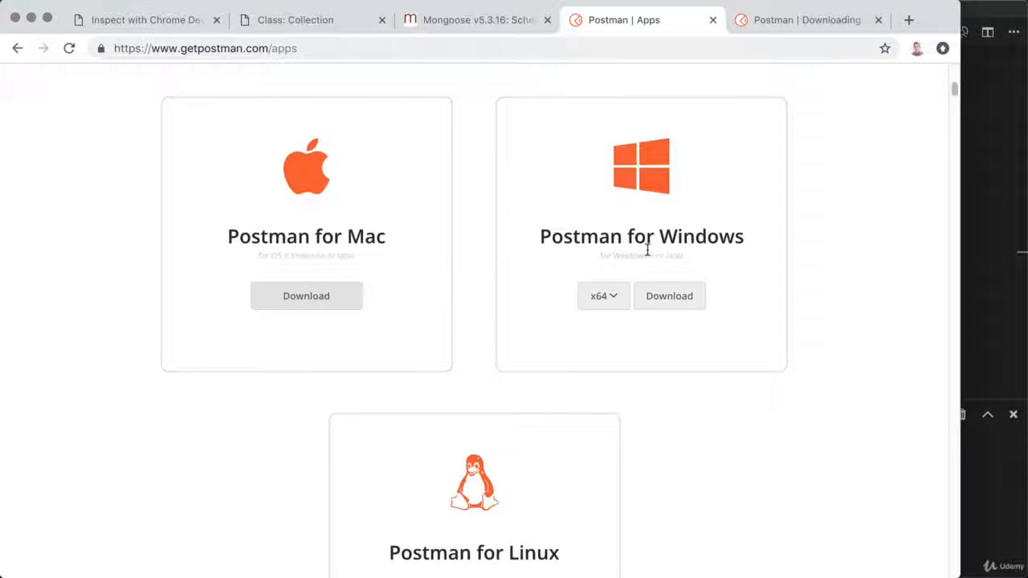
scroll(580, 305, "down", 2)
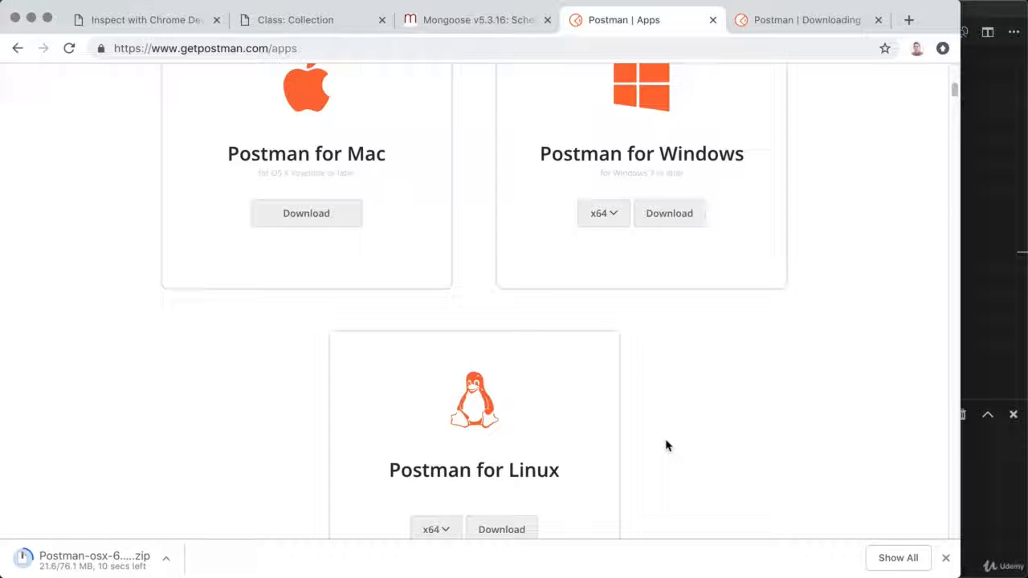
left_click(879, 21)
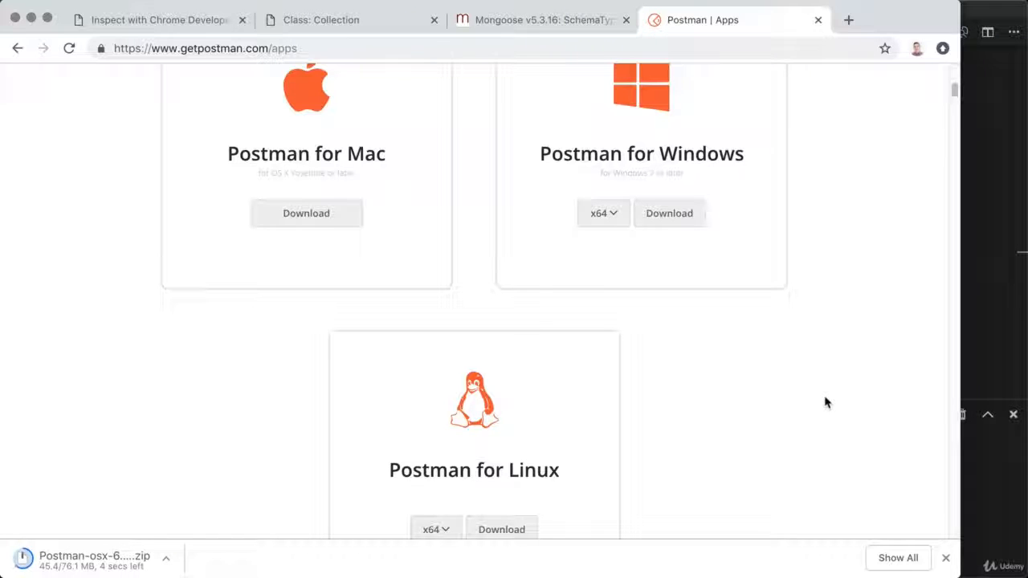
scroll(826, 402, "up", 2)
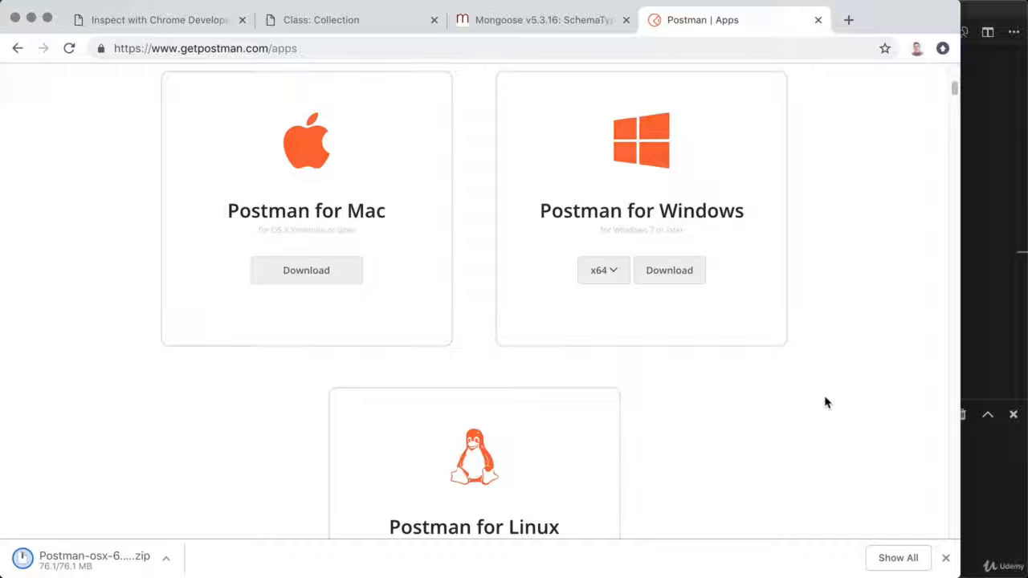
Extract the downloaded Postman zip archive and move the Postman app from Downloads into the Applications folder
left_click(94, 558)
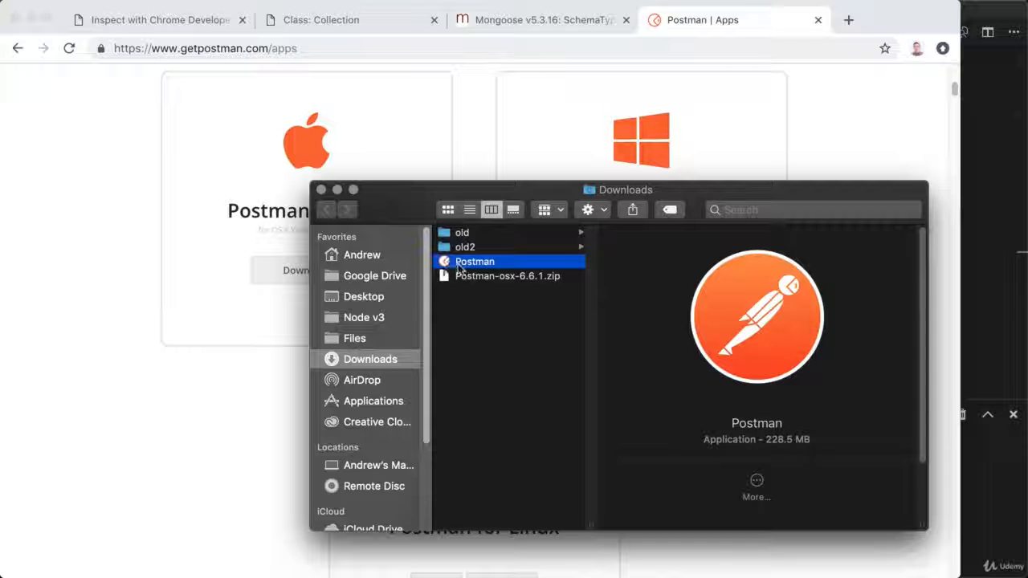
left_click_drag(458, 265, 366, 401)
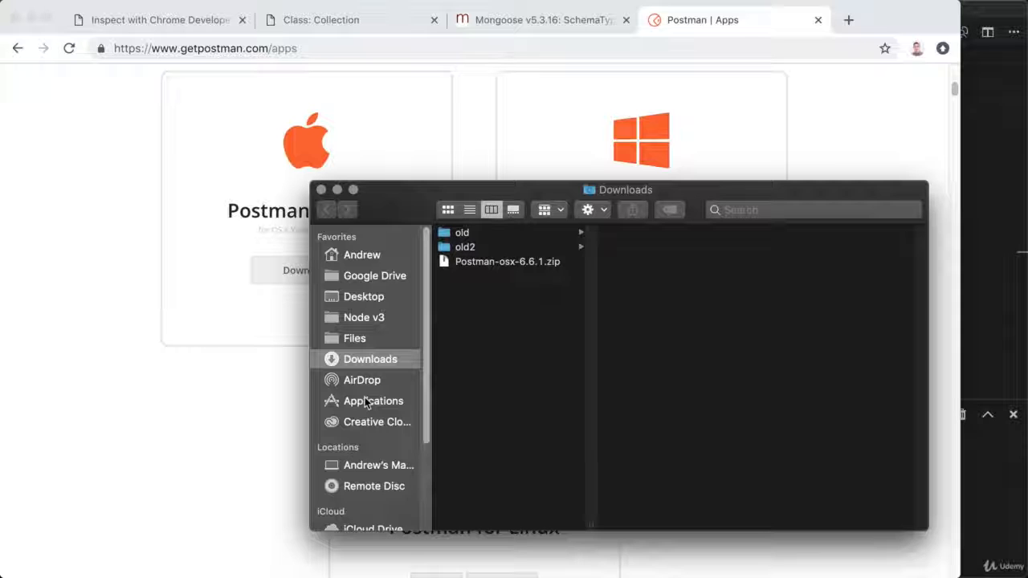
Launch Postman from the Applications folder, allow the downloaded app to open, and skip signing in
left_click(371, 404)
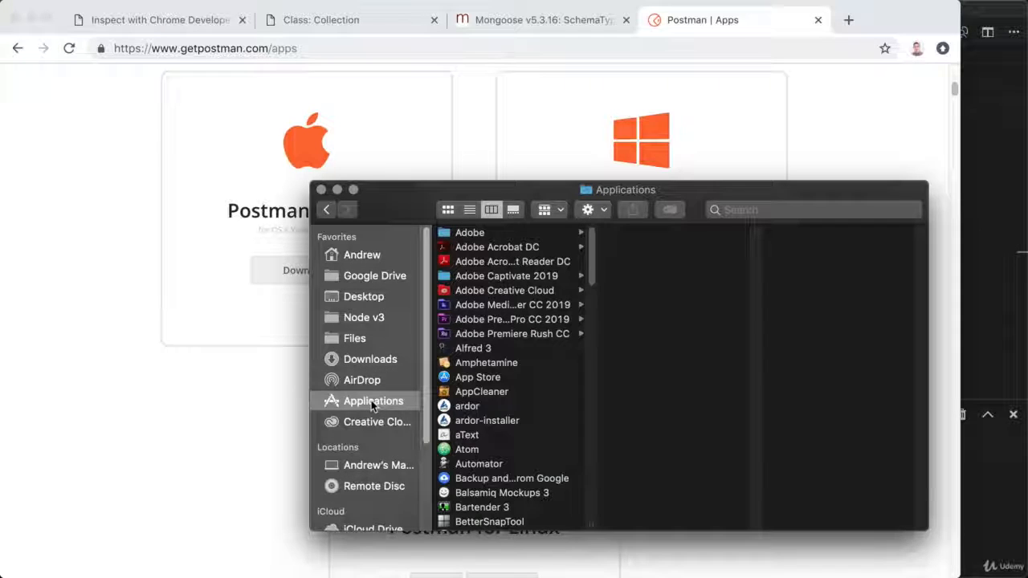
scroll(471, 404, "down", 10)
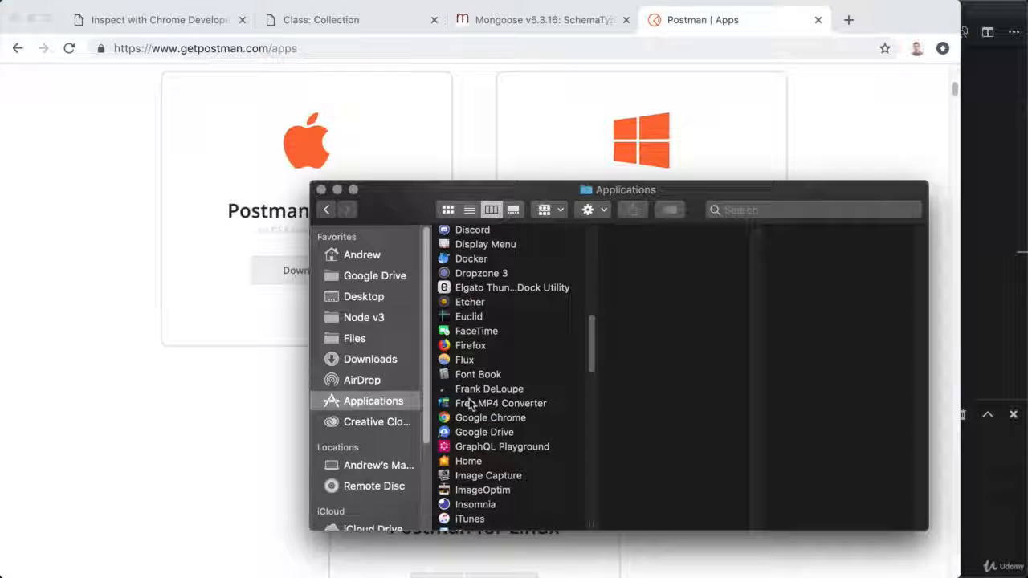
scroll(471, 404, "down", 8)
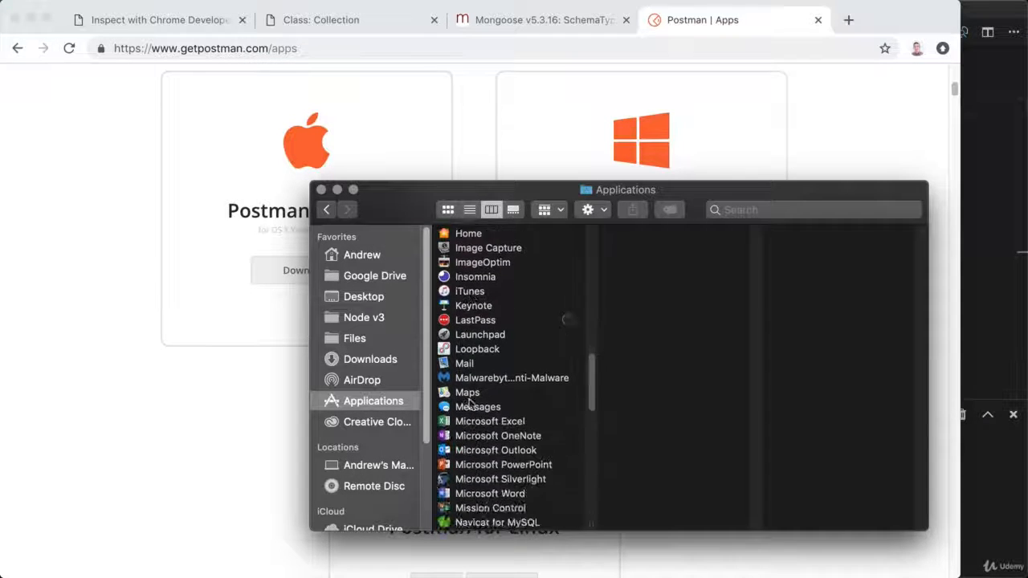
scroll(471, 404, "down", 8)
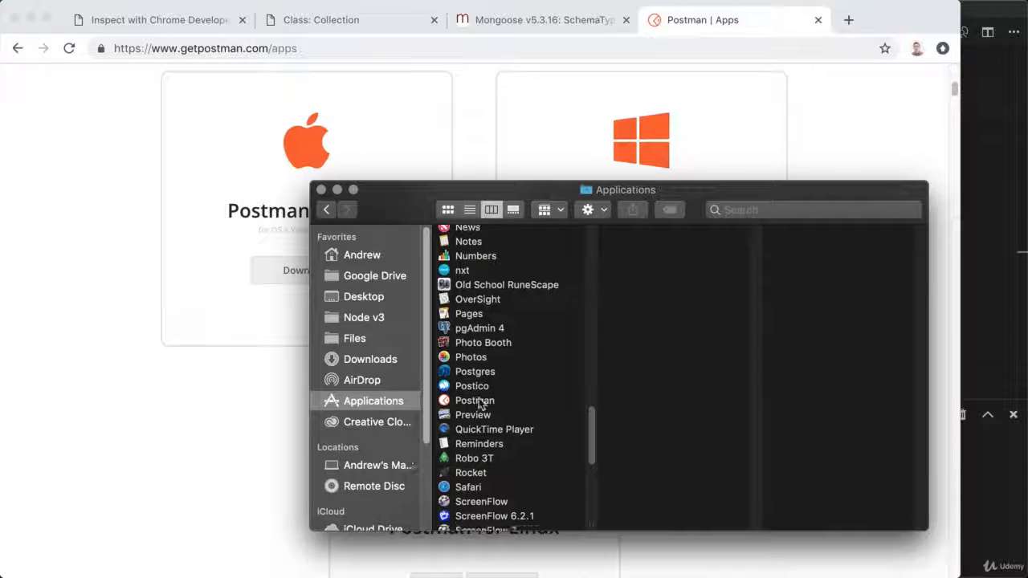
left_click(478, 403)
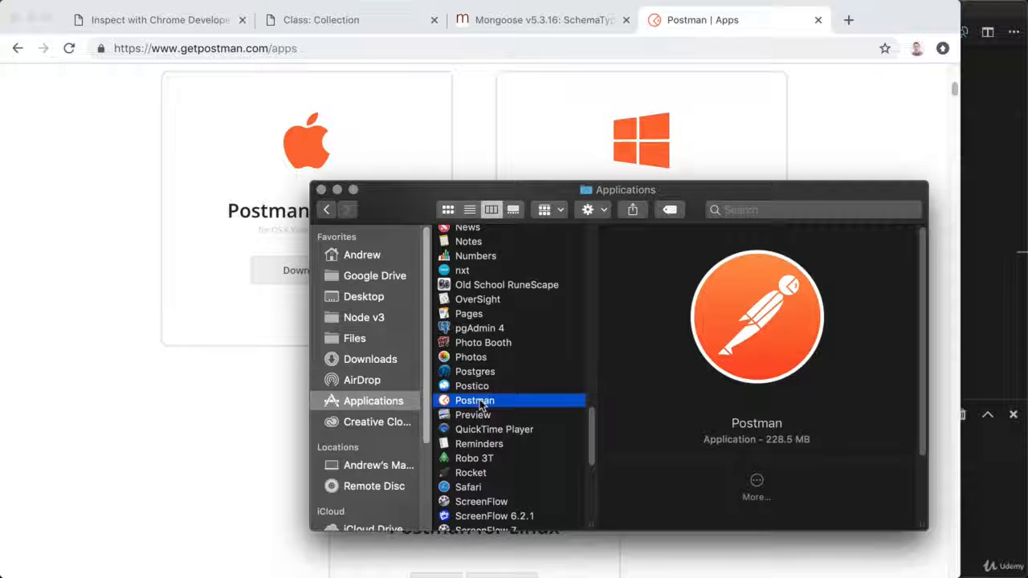
double_click(478, 402)
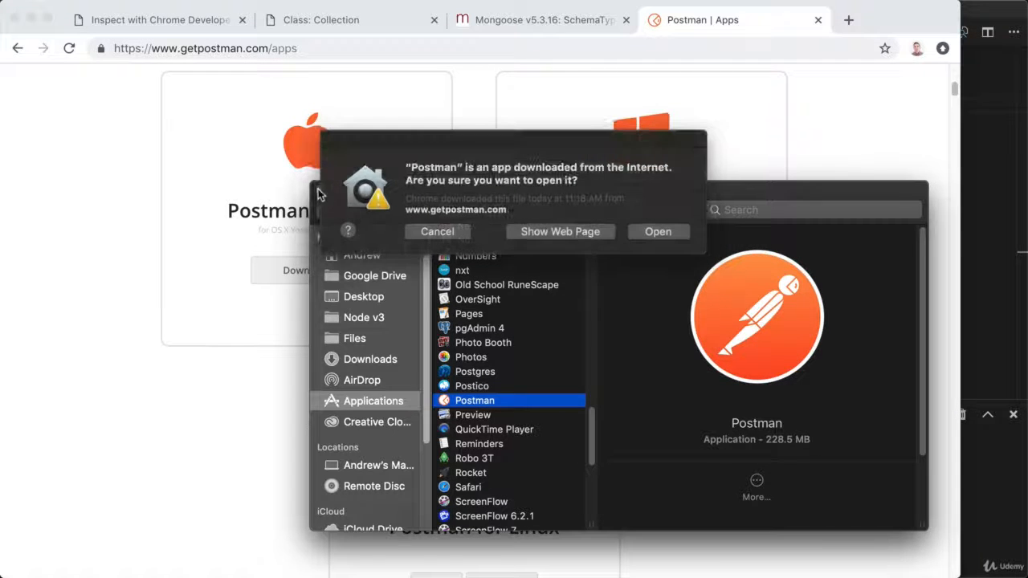
left_click(662, 233)
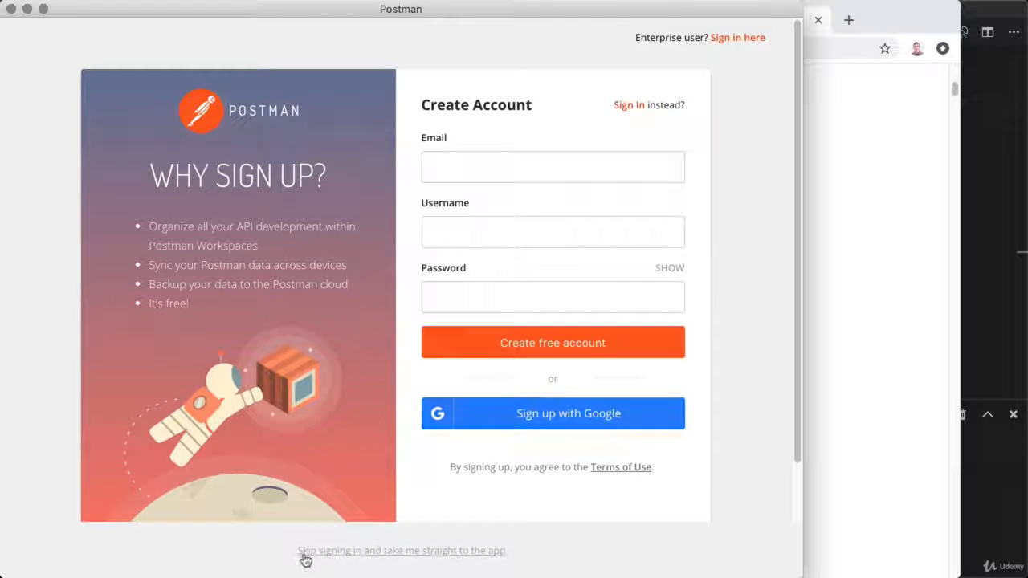
left_click(387, 551)
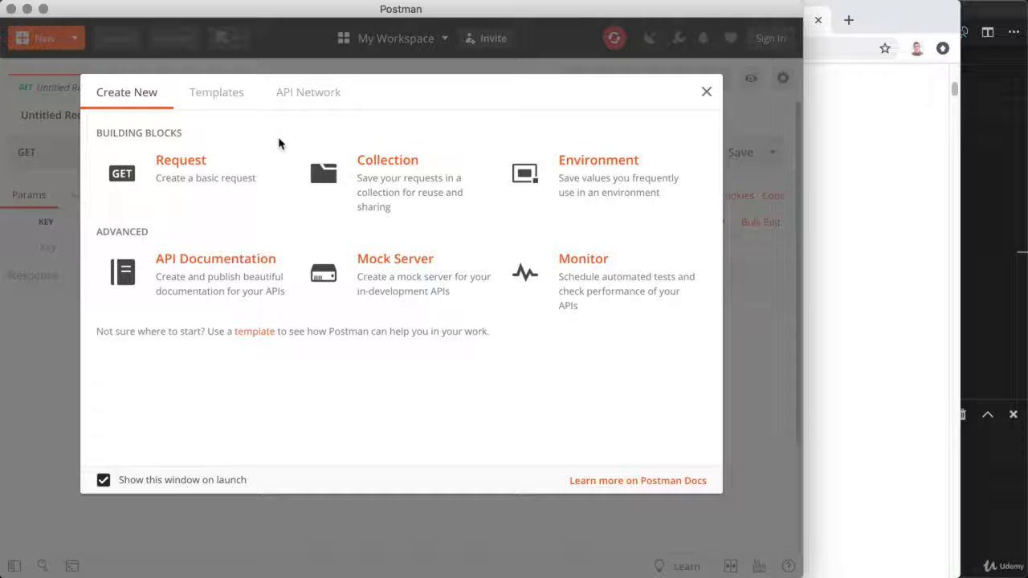
Create a new basic request named "Get Weather", leaving its description empty
left_click(173, 171)
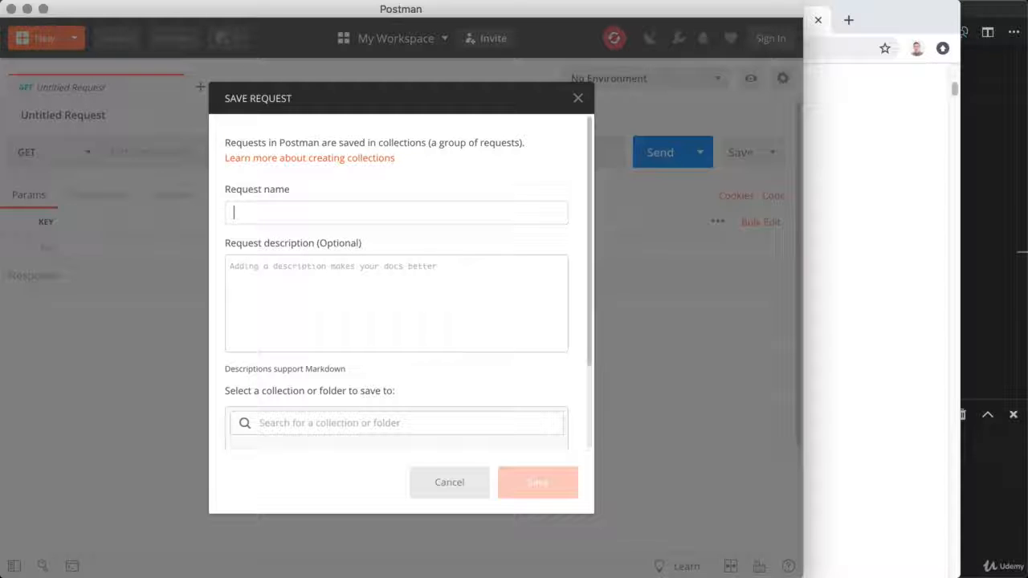
type("Get Weather")
left_click(383, 334)
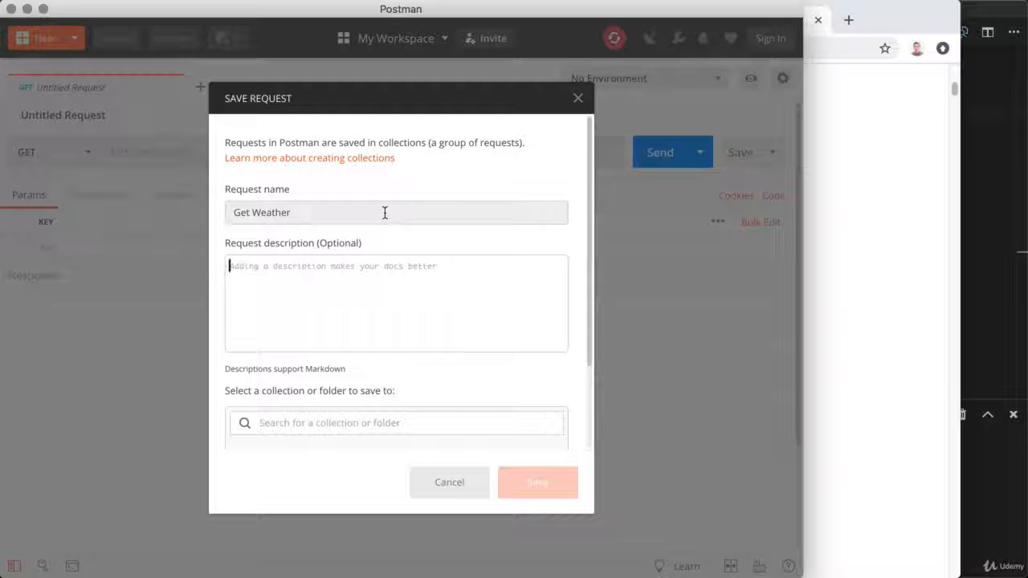
Create a collection named "Weather App" and save the Get Weather request to it
scroll(385, 213, "down", 3)
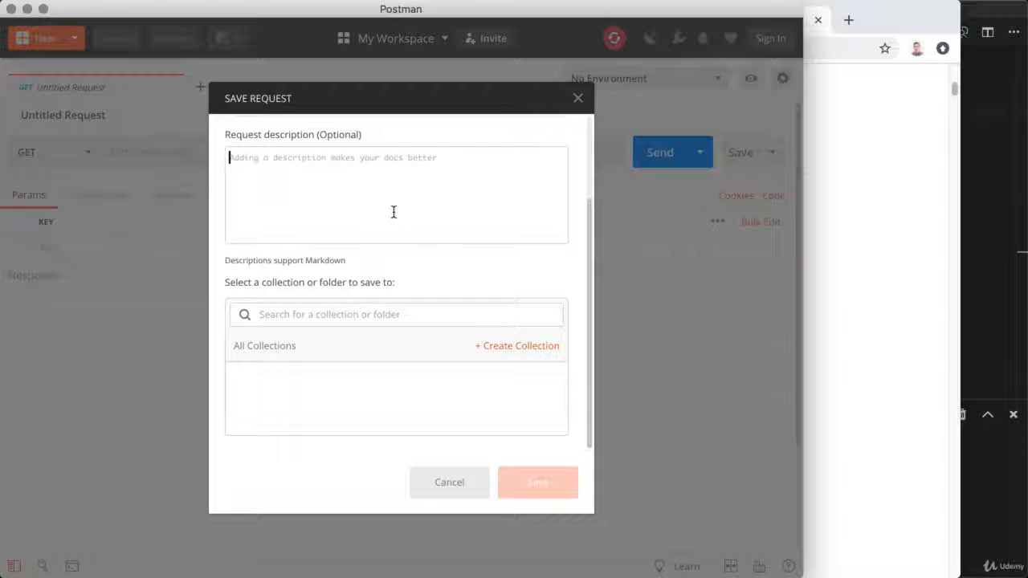
left_click(498, 345)
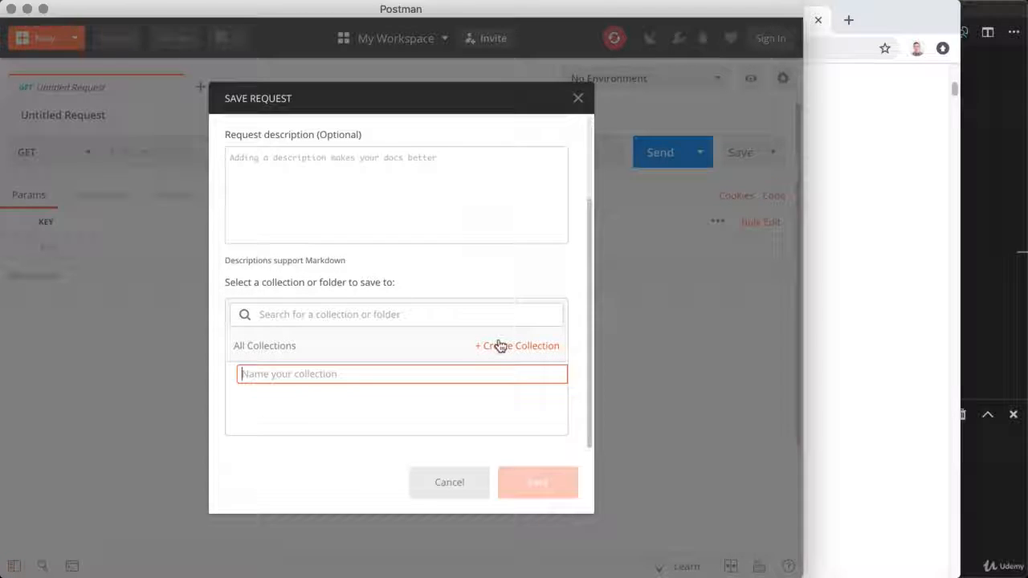
type("W")
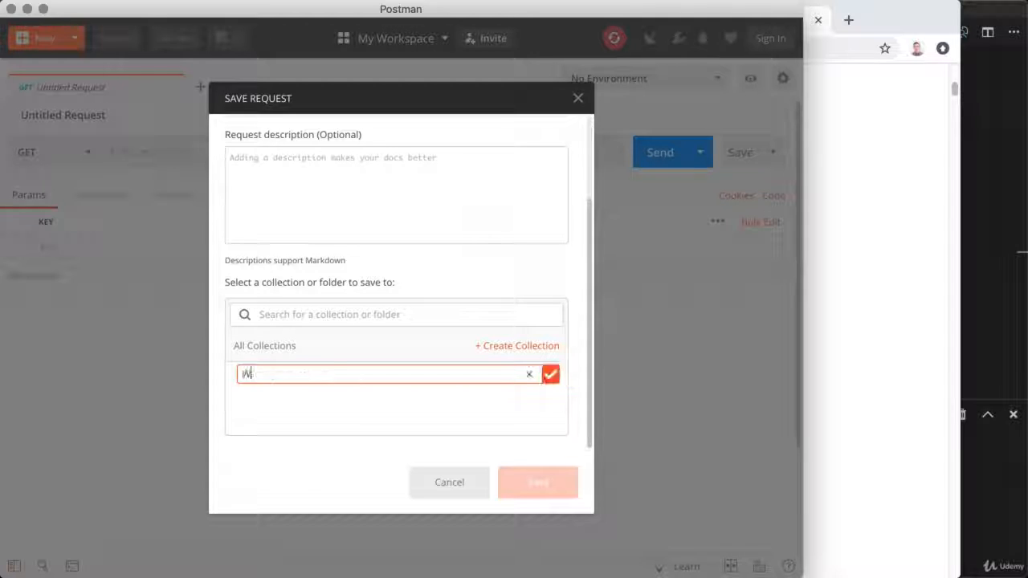
type("eather App")
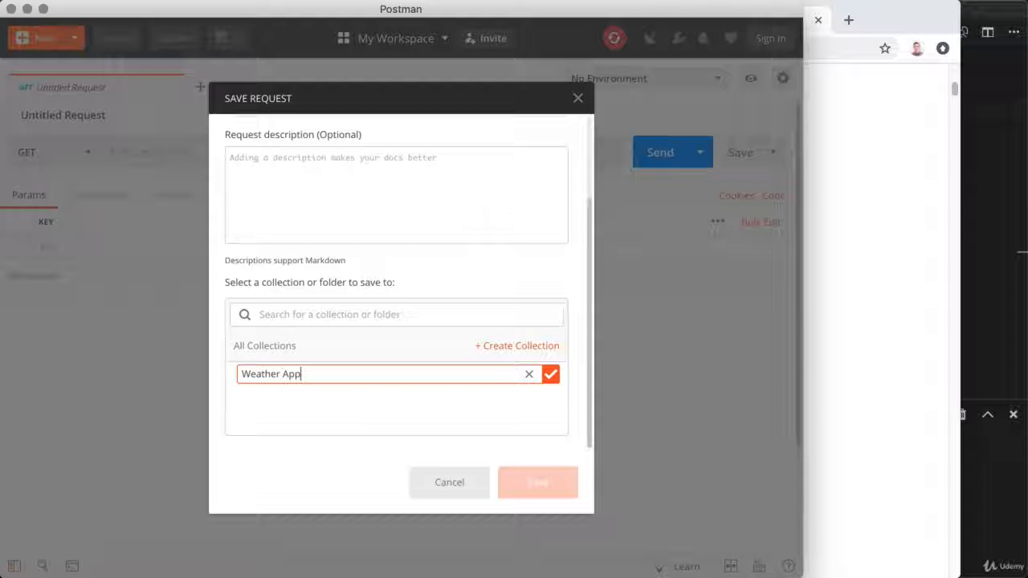
left_click(551, 376)
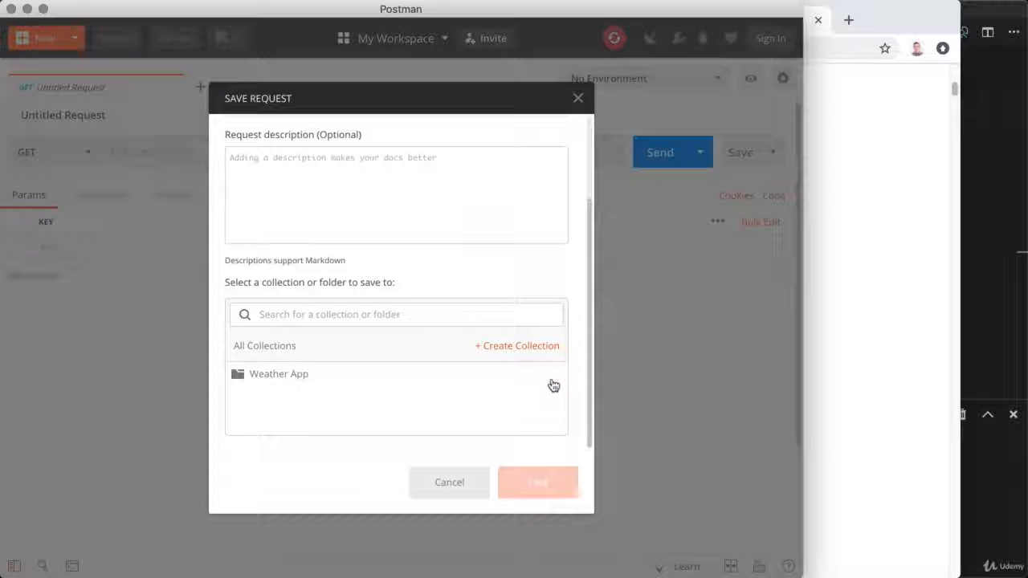
left_click(297, 379)
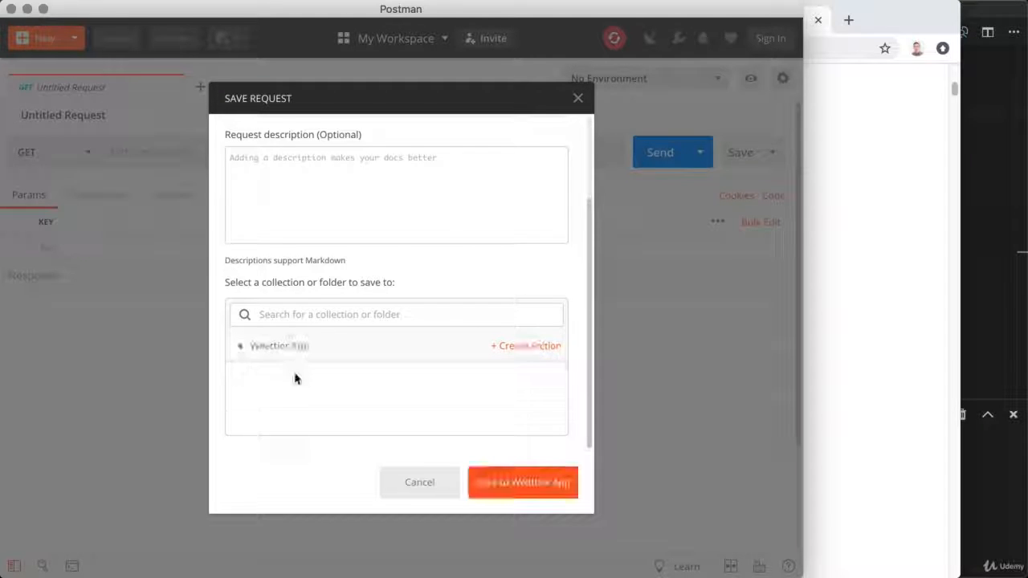
left_click(516, 486)
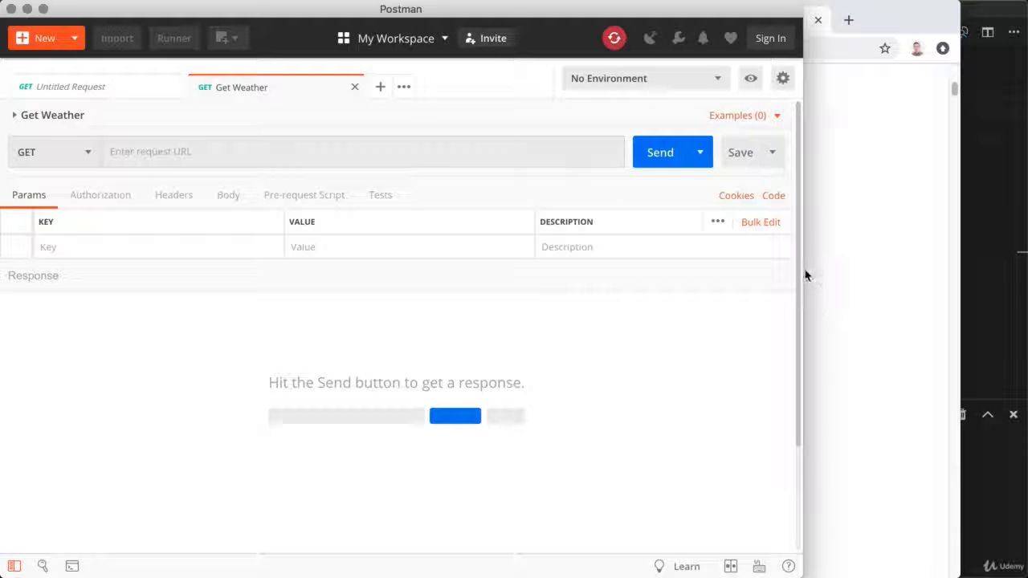
Widen the Postman window to reveal the sidebar and expand the Weather App collection
left_click_drag(801, 269, 959, 254)
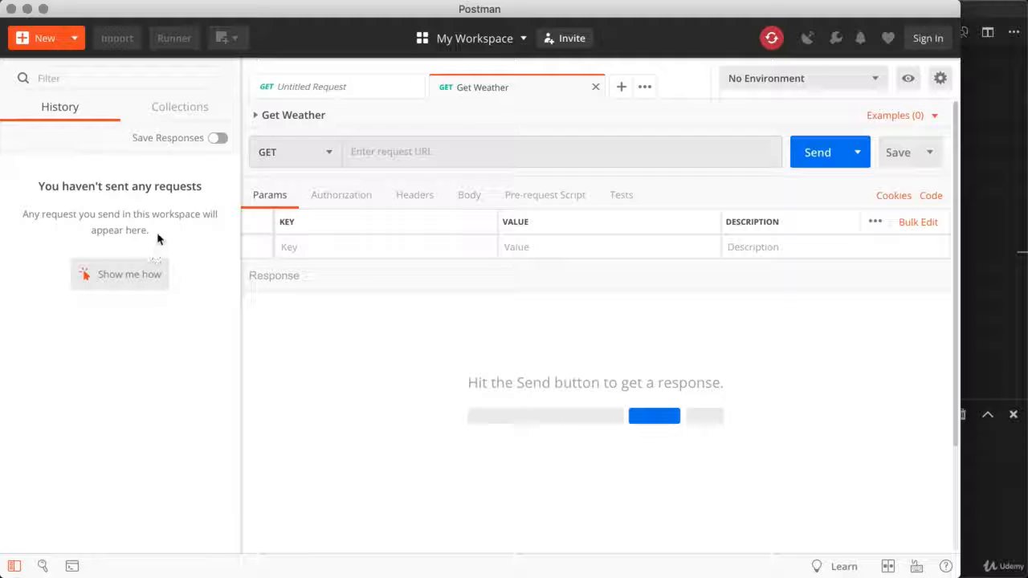
left_click(172, 121)
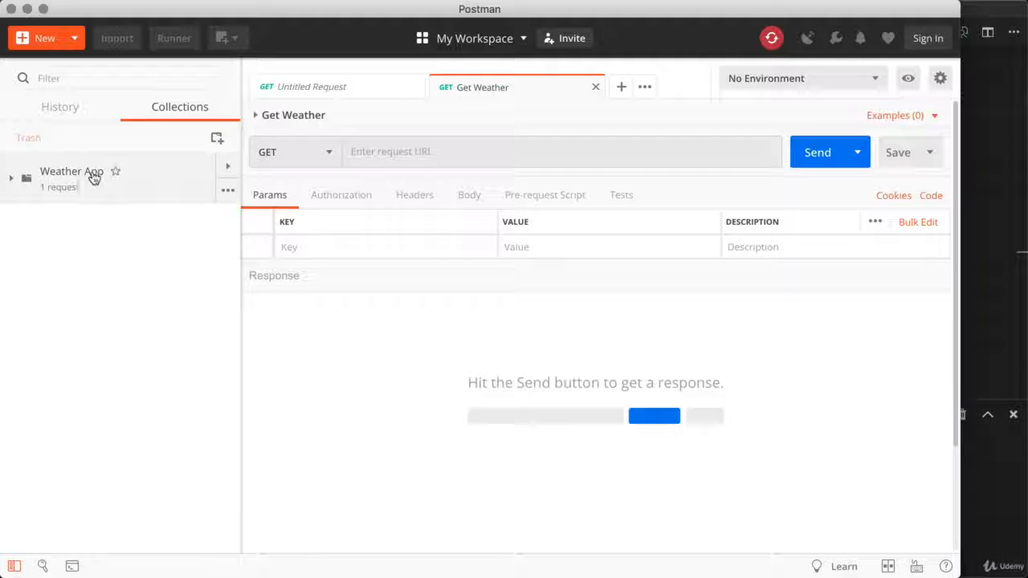
left_click(62, 184)
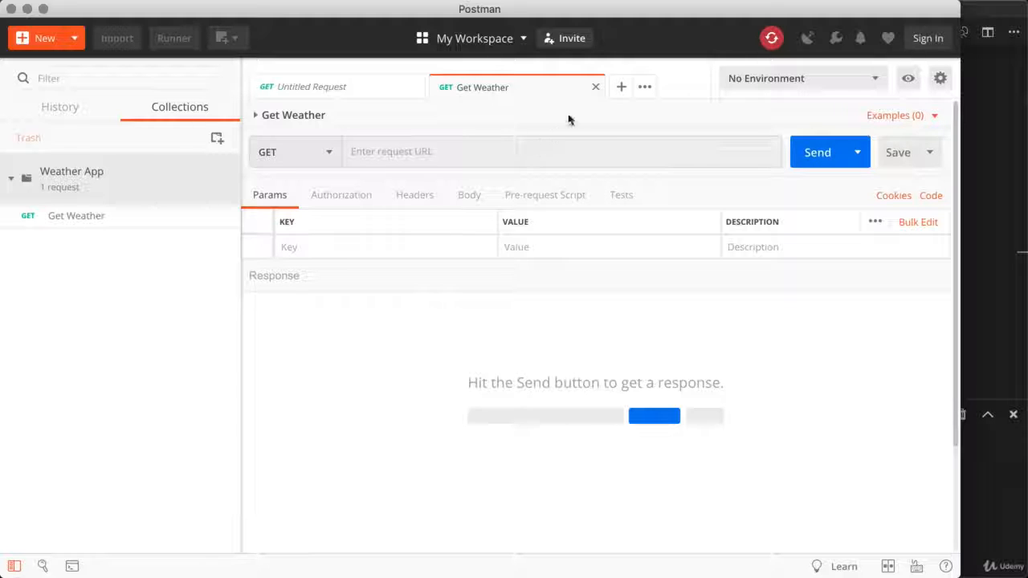
Close the open Get Weather request and reopen it from the Weather App collection
left_click(596, 87)
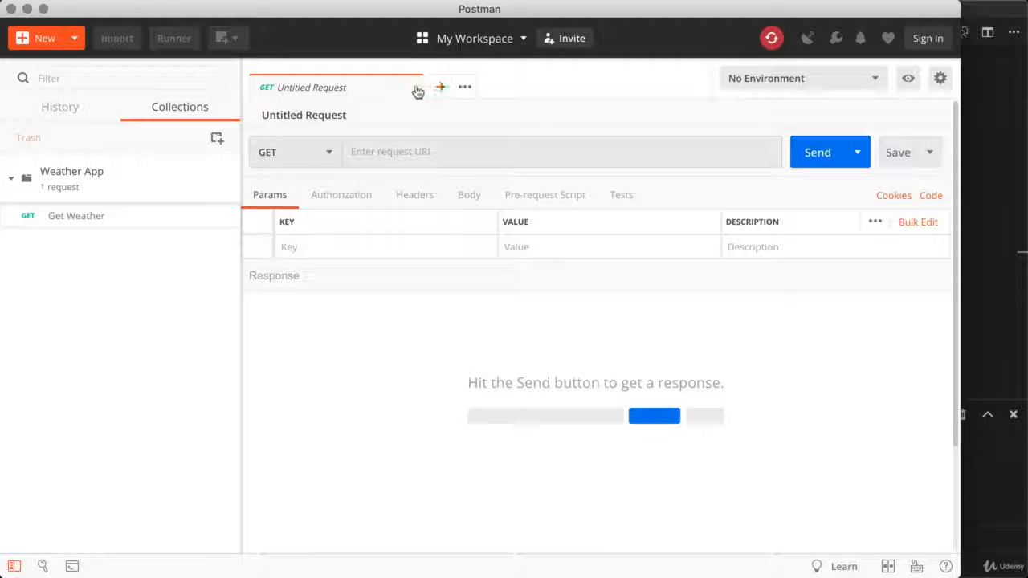
left_click(80, 218)
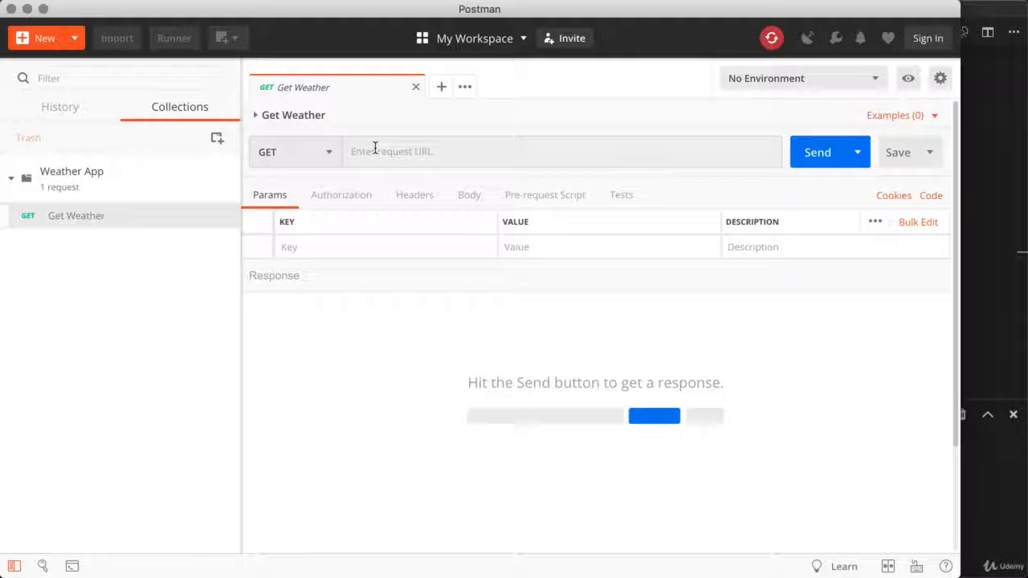
left_click(329, 162)
left_click(328, 163)
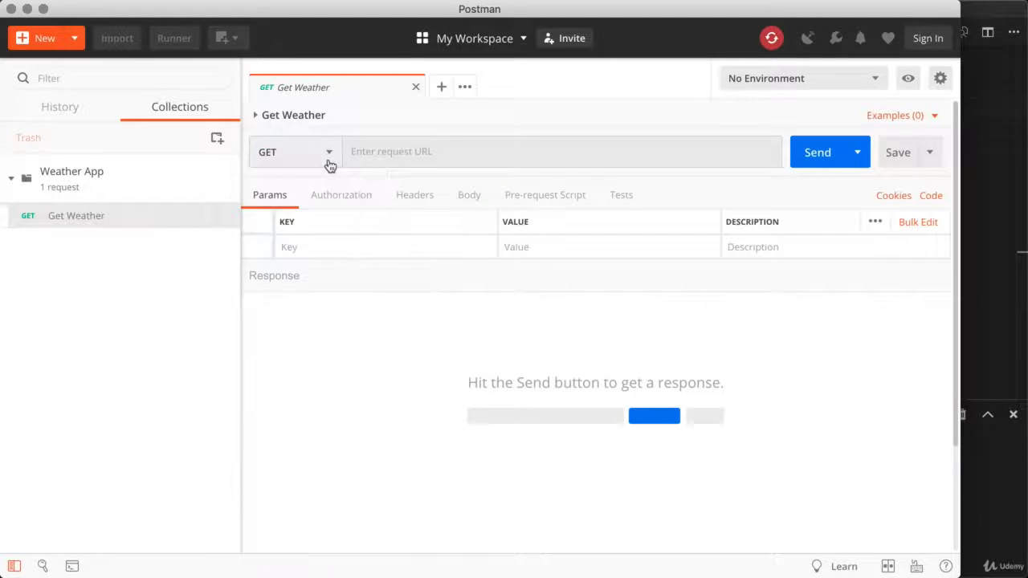
left_click(378, 150)
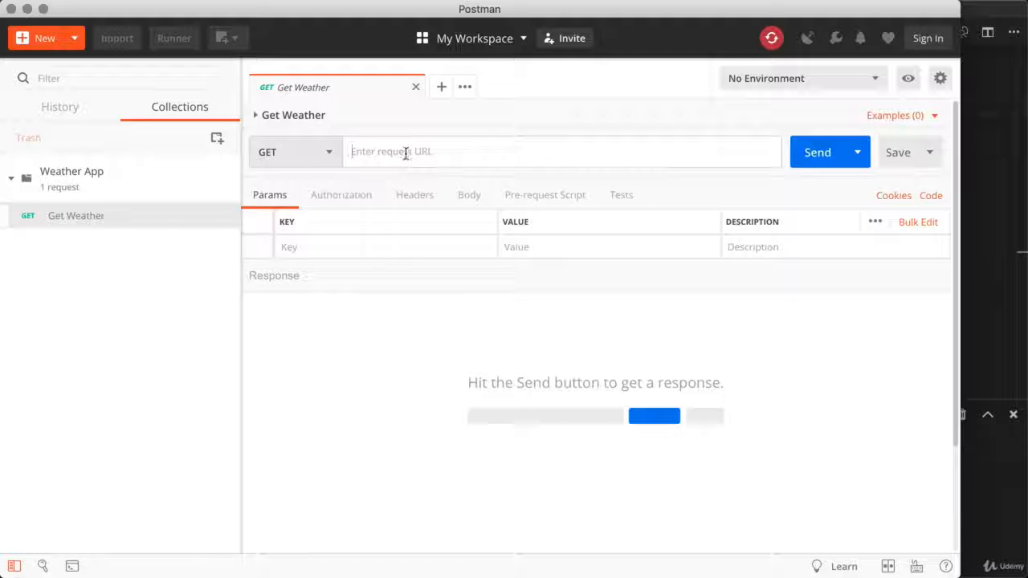
key("super+Tab")
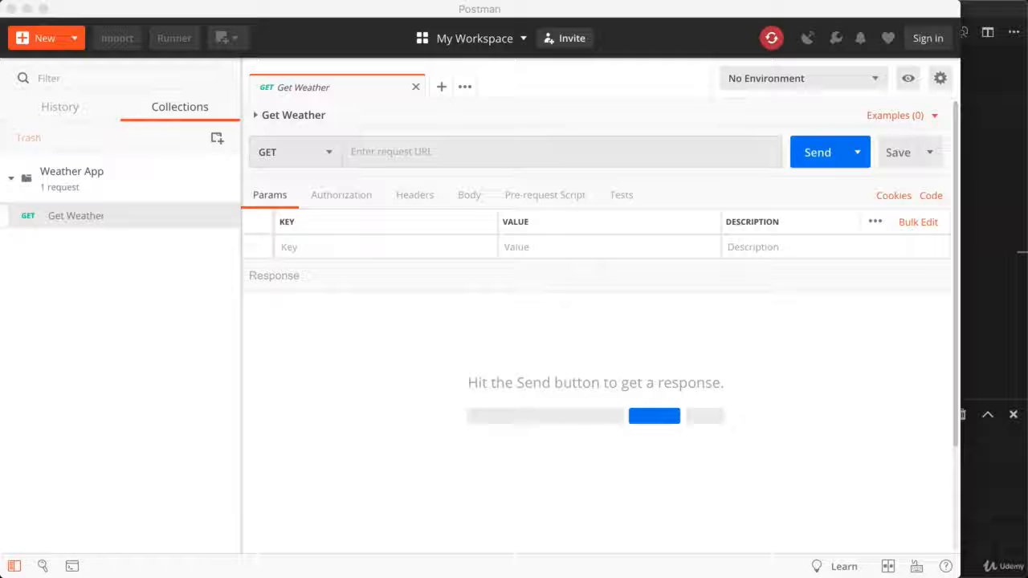
left_click(561, 149)
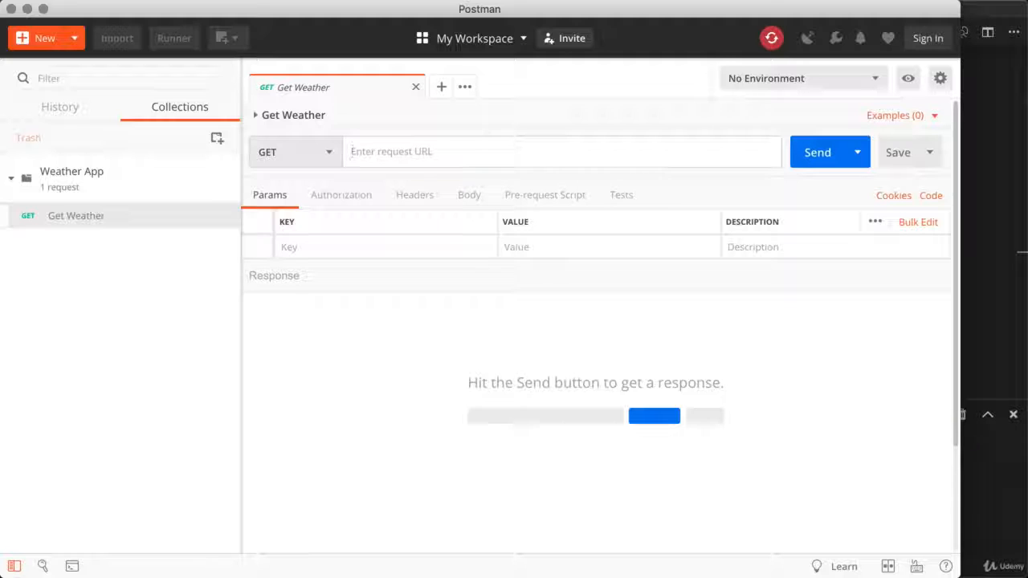
type("https")
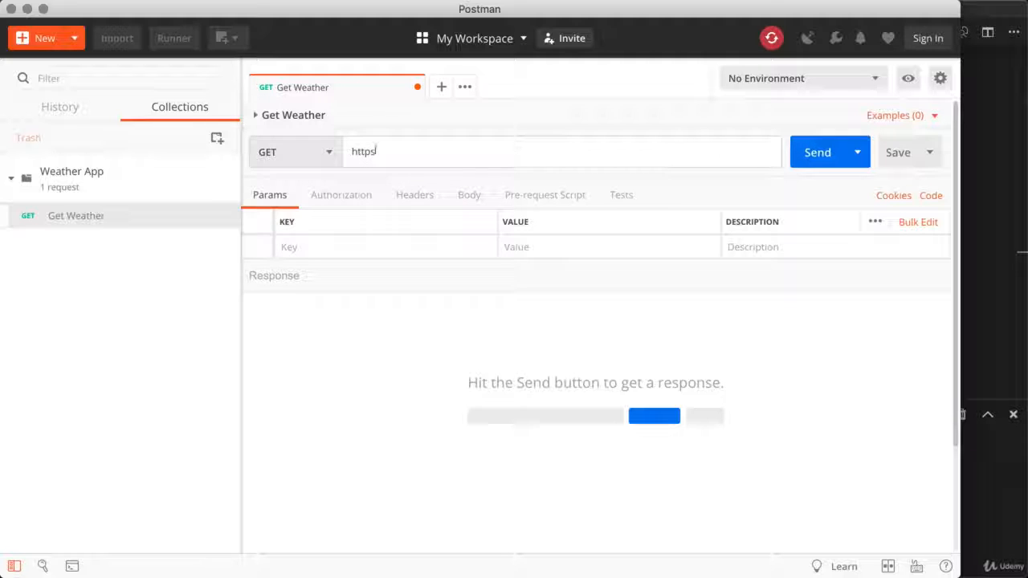
type("://mead-weather-appli")
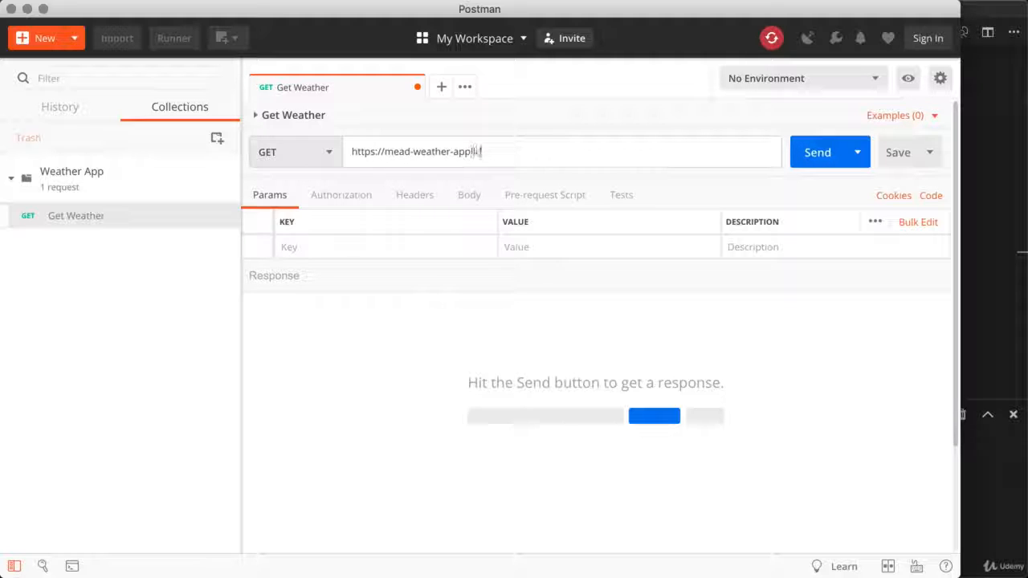
type("cation.herokuapp.com")
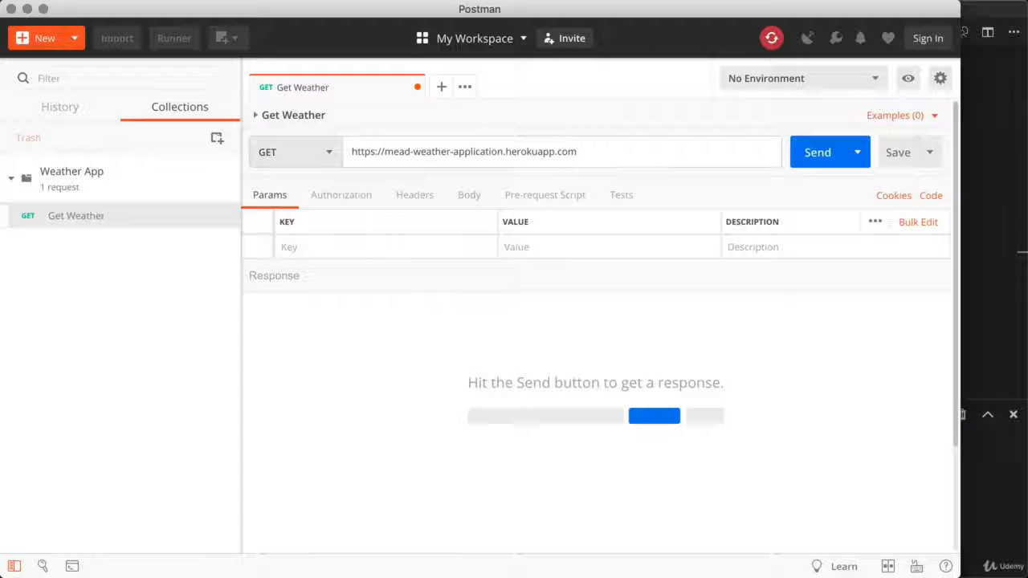
type("/weather")
Append an address query parameter with the value philadelphia to the request URL
left_click(273, 199)
type("?")
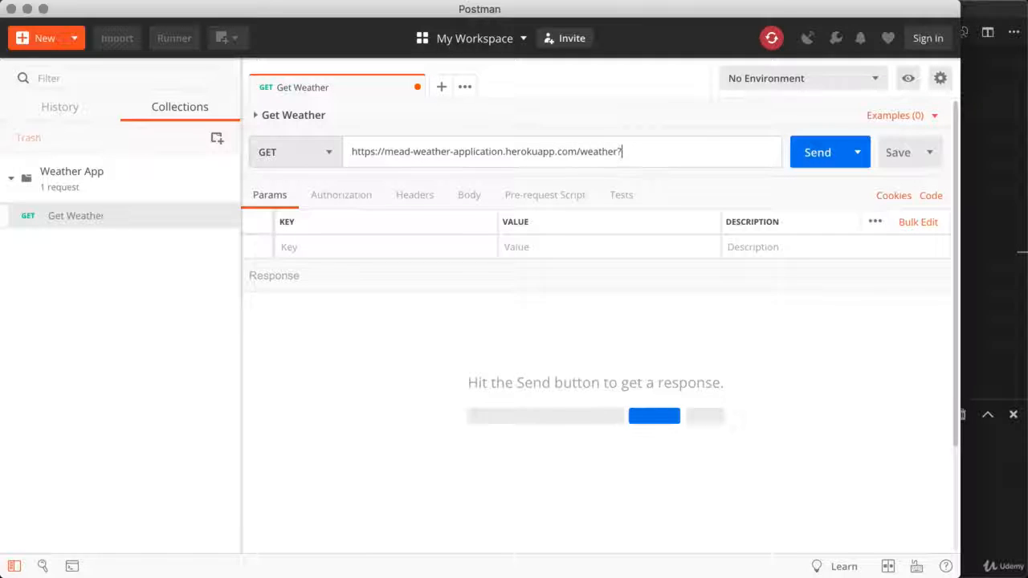
type("address=")
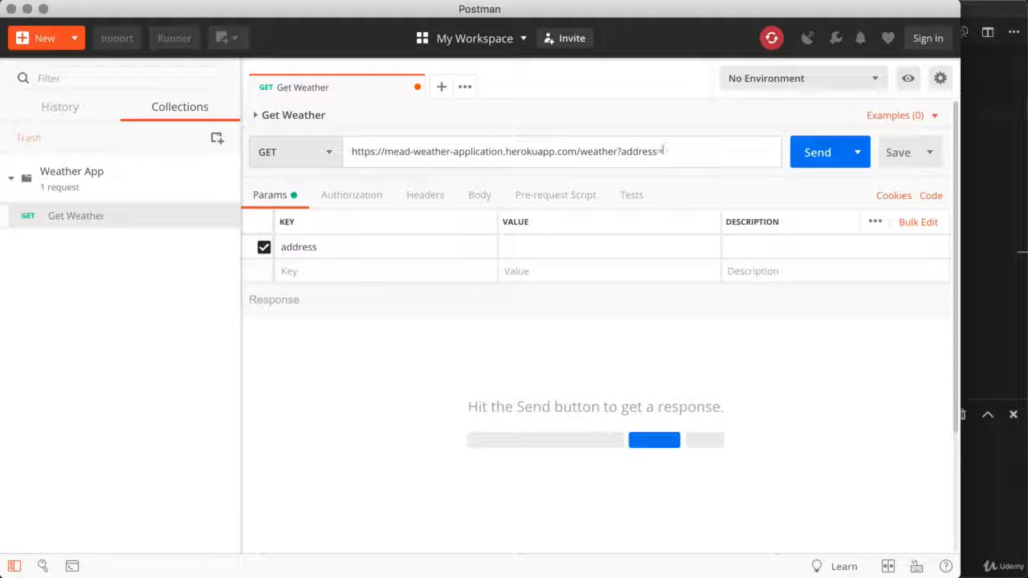
type("philadelph")
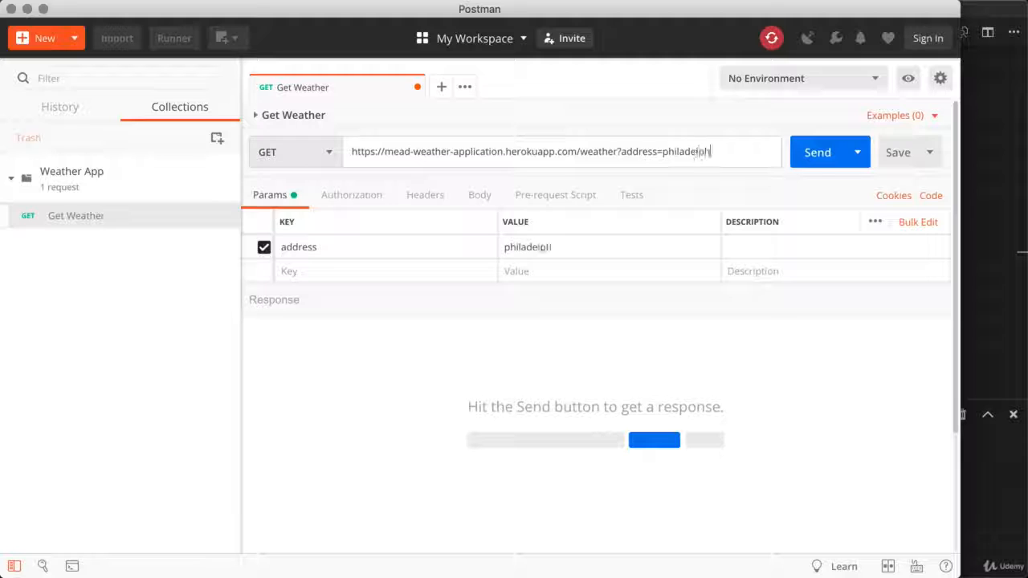
type("ia")
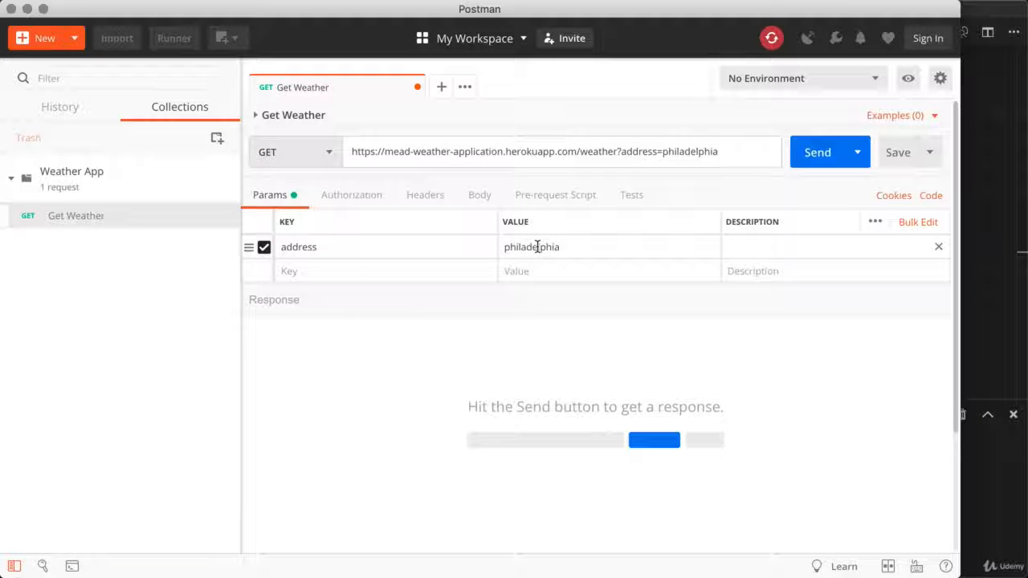
Change the address parameter's value to boston in the query parameters table
left_click(568, 247)
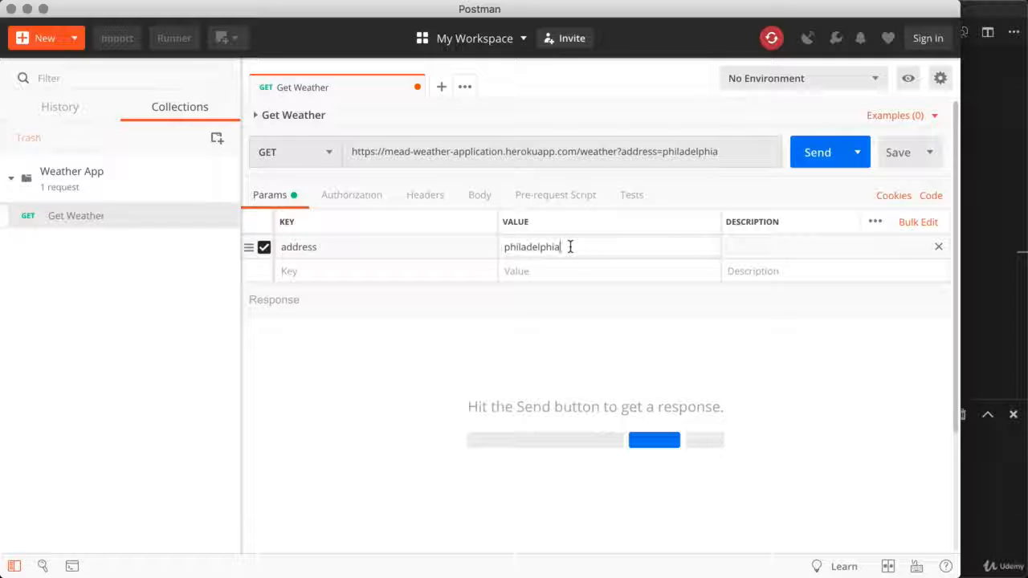
double_click(570, 246)
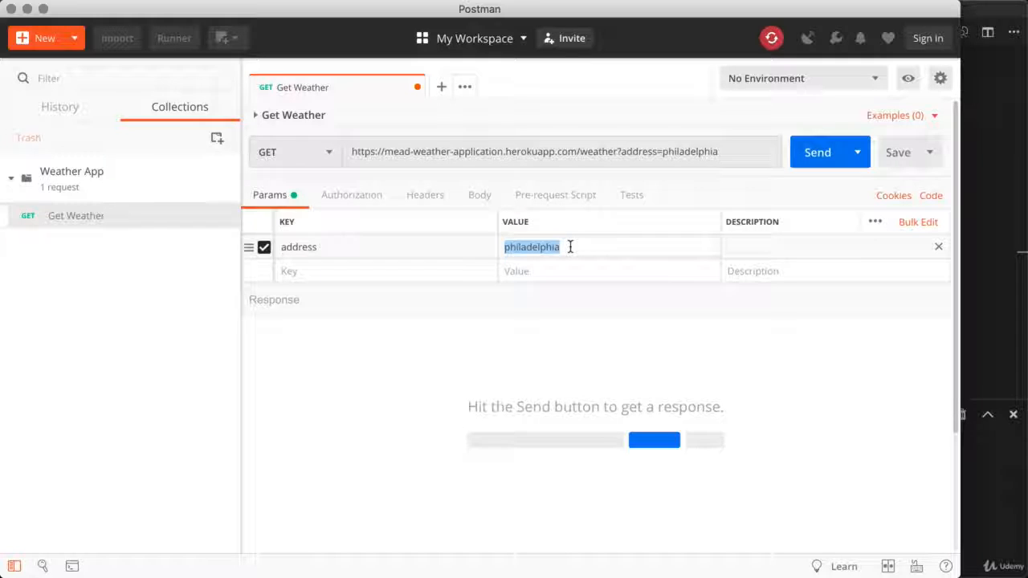
type("buston")
key("BackSpace")
key("BackSpace")
key("BackSpace")
key("BackSpace")
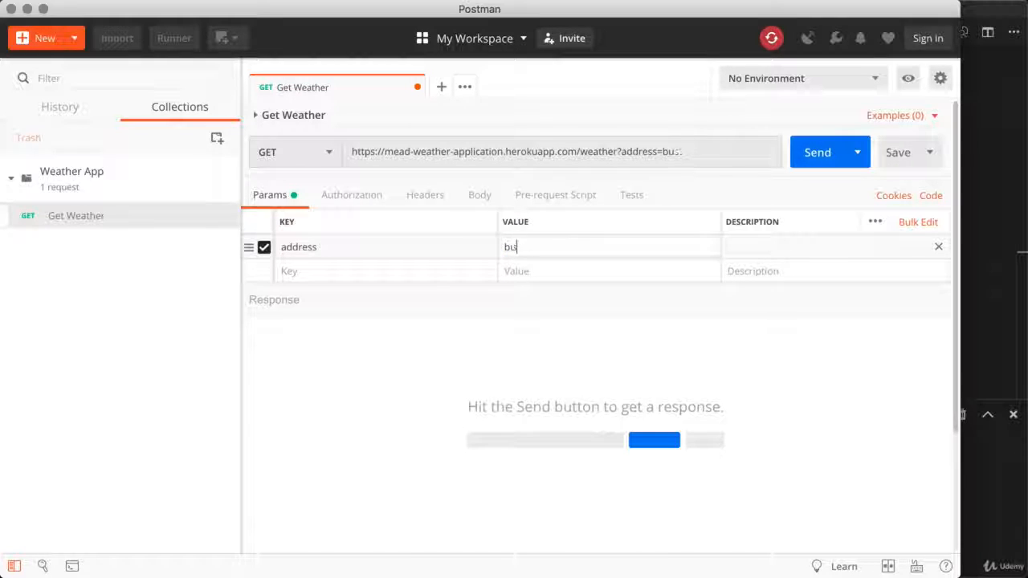
key("BackSpace")
key("BackSpace")
type("boston")
left_click(676, 359)
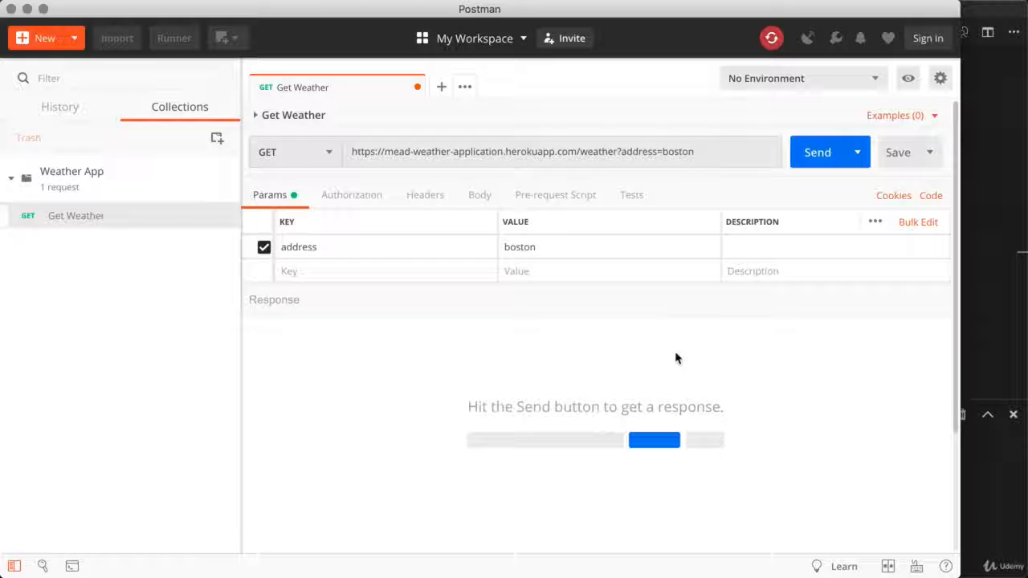
Save the changes to the Get Weather request and send it
left_click(898, 154)
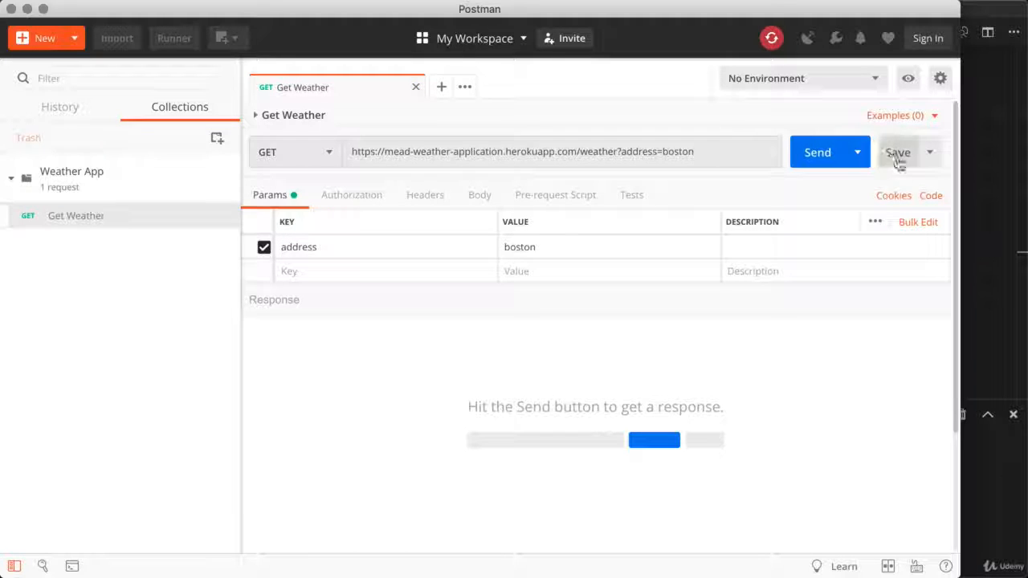
left_click(812, 160)
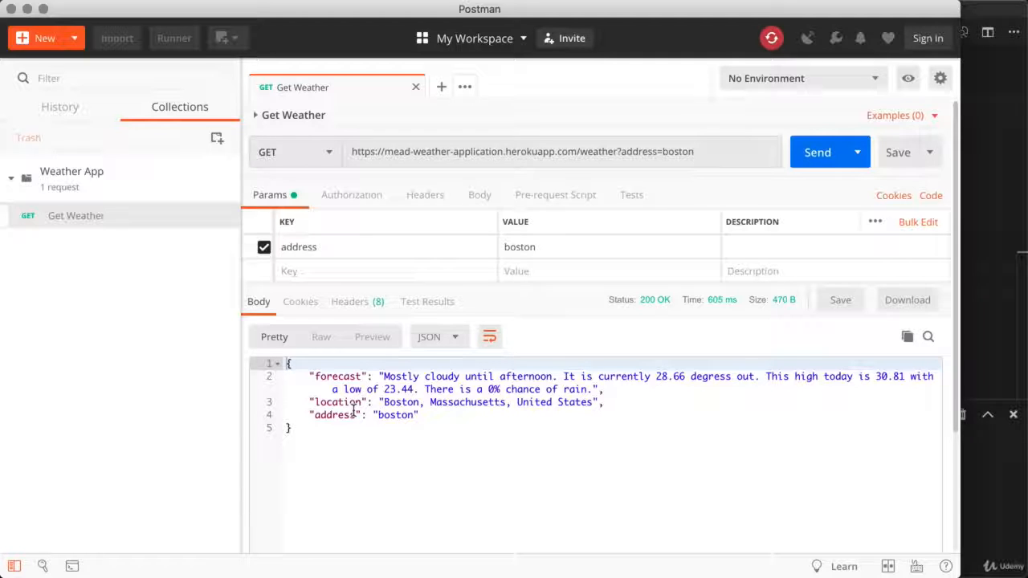
Examine the response's forecast, location and address properties, and compare its Raw, Preview and Pretty views
left_click_drag(326, 431, 286, 363)
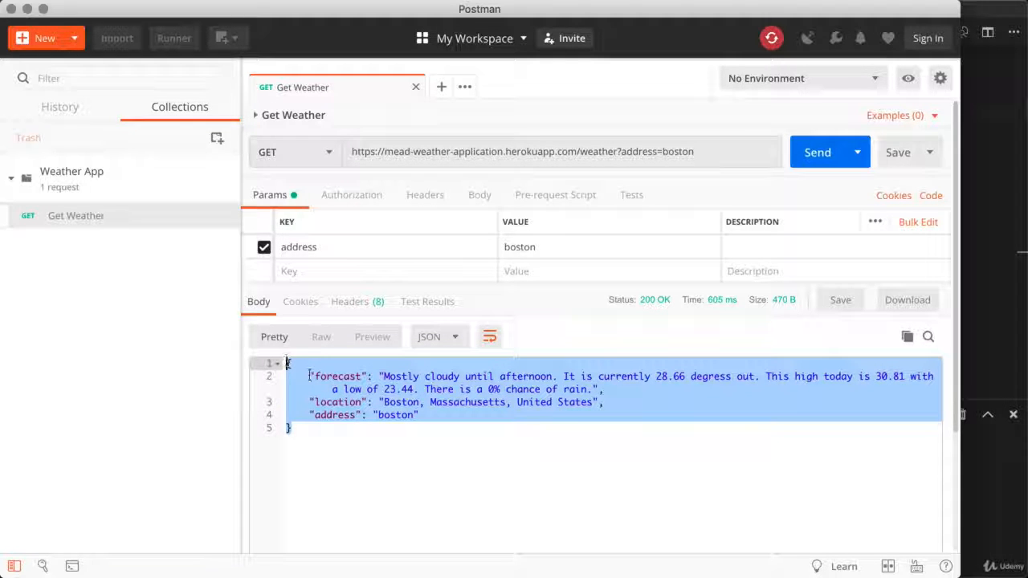
left_click(338, 376)
left_click(329, 401)
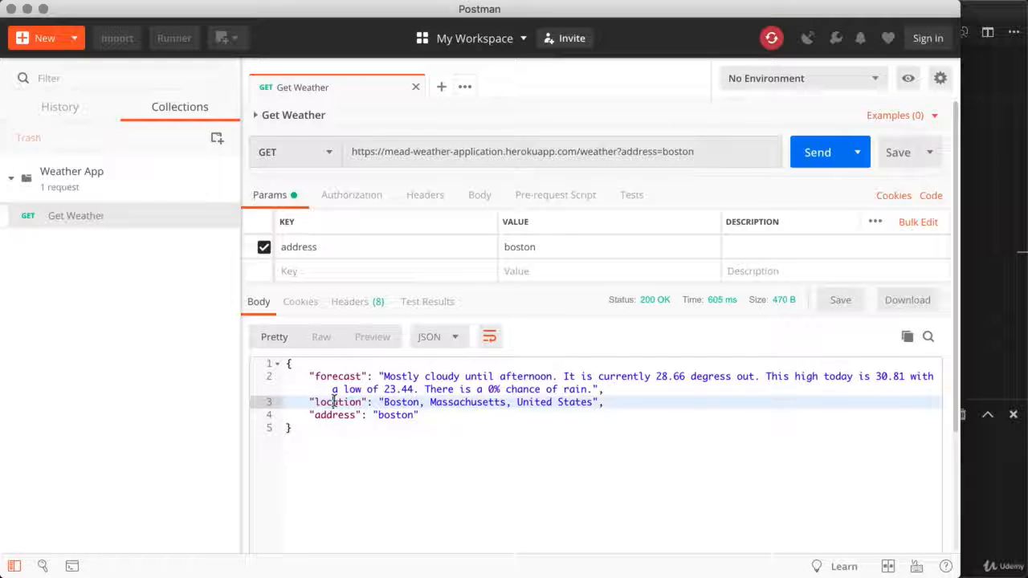
left_click(331, 415)
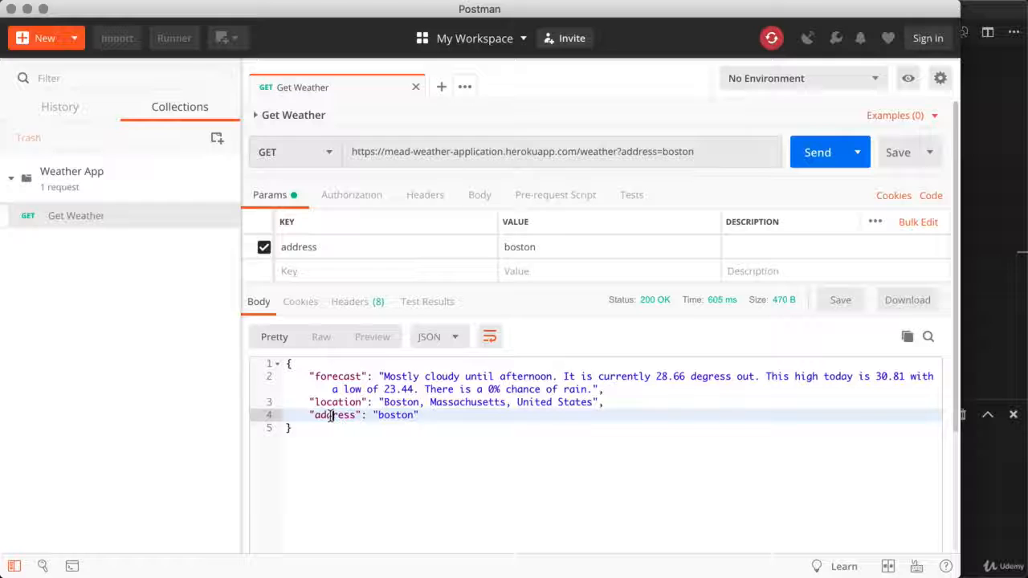
left_click(293, 428)
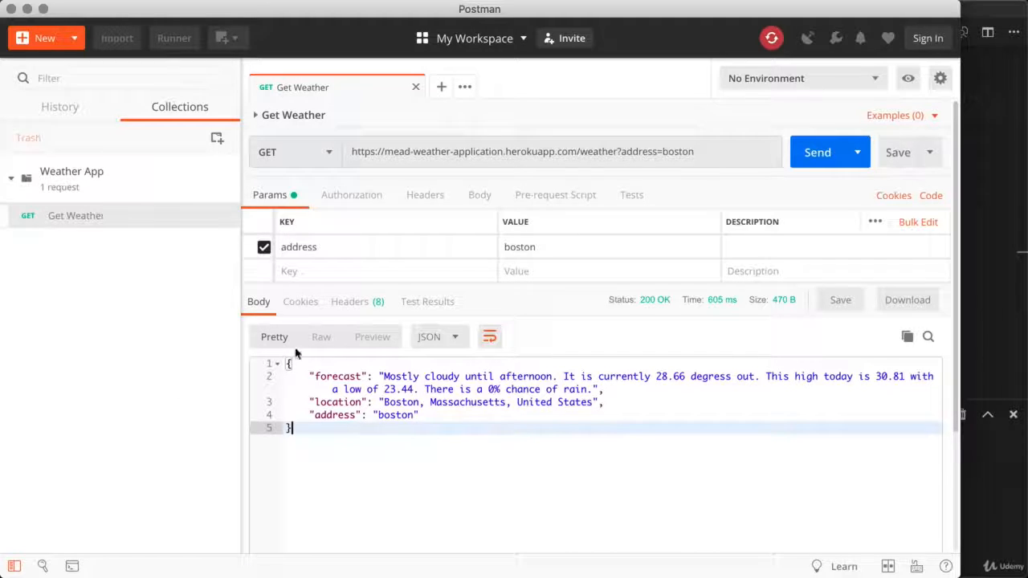
left_click(318, 338)
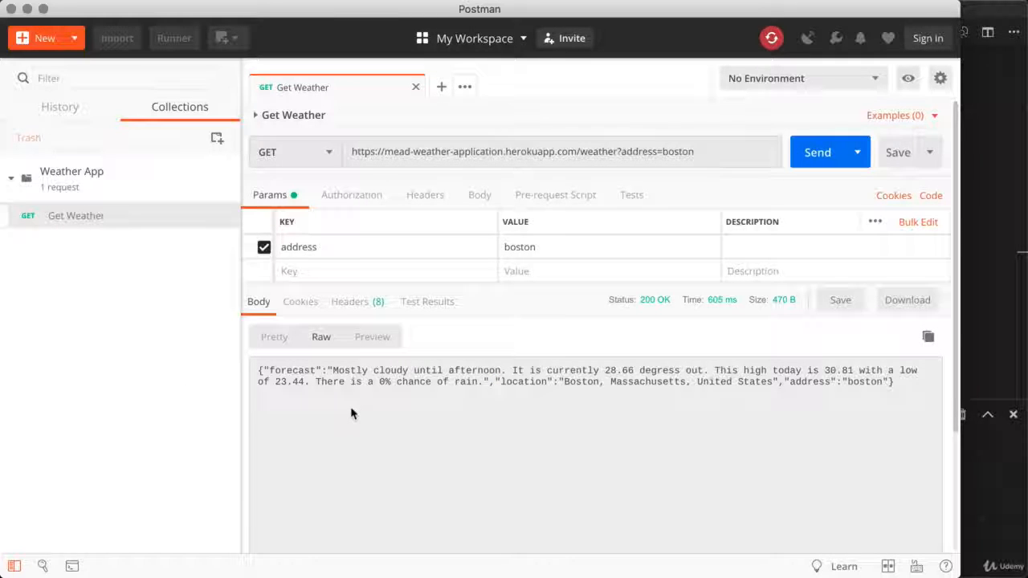
left_click(367, 334)
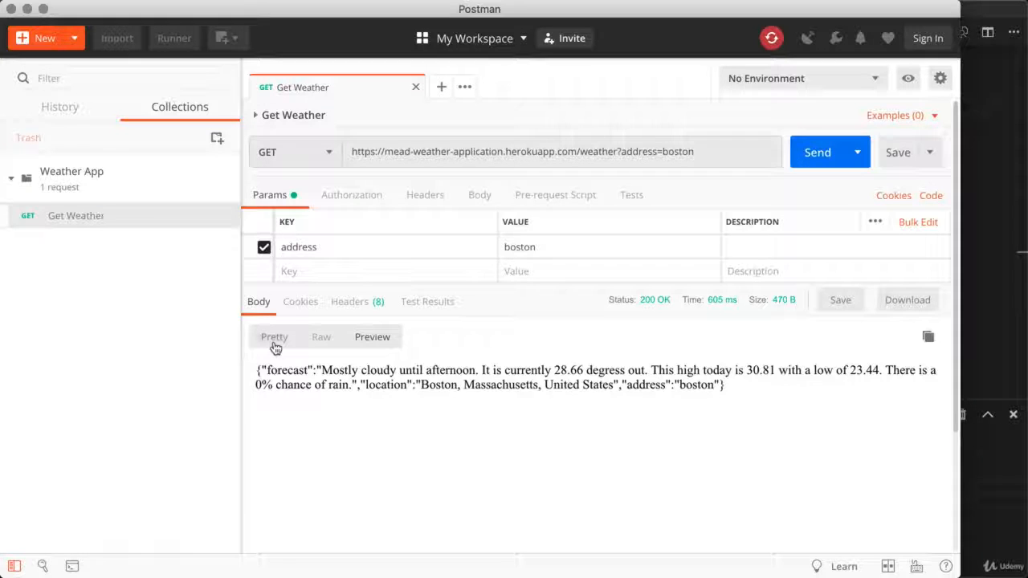
left_click(274, 339)
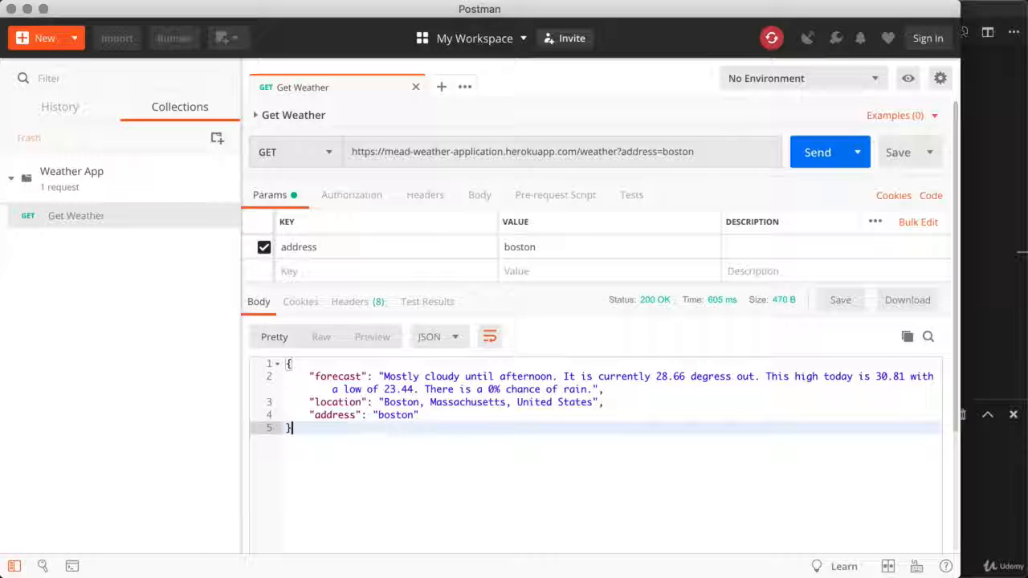
Close the Get Weather request, reopen it from the Weather App collection and send it again
left_click(415, 87)
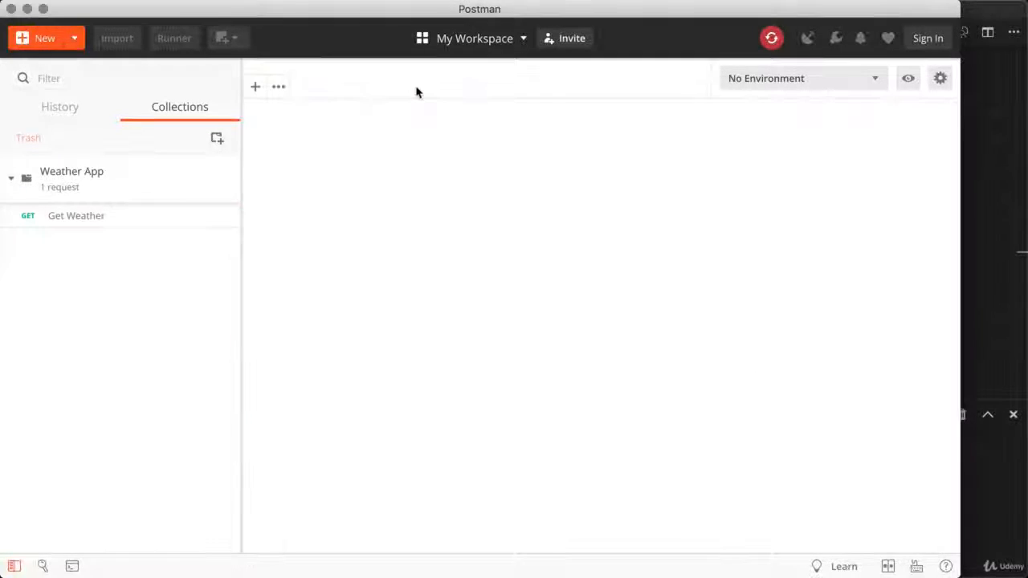
left_click(94, 216)
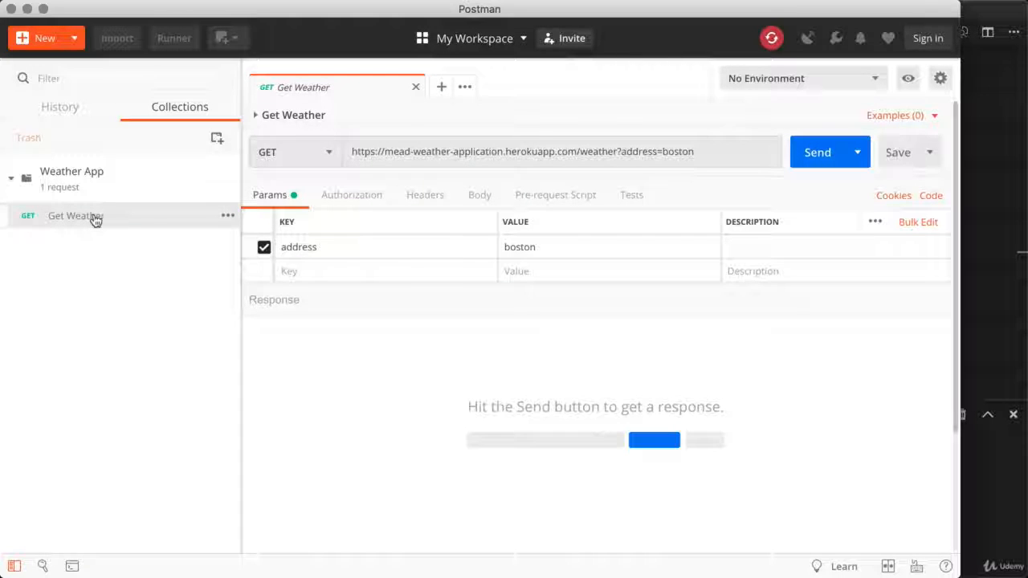
left_click(818, 153)
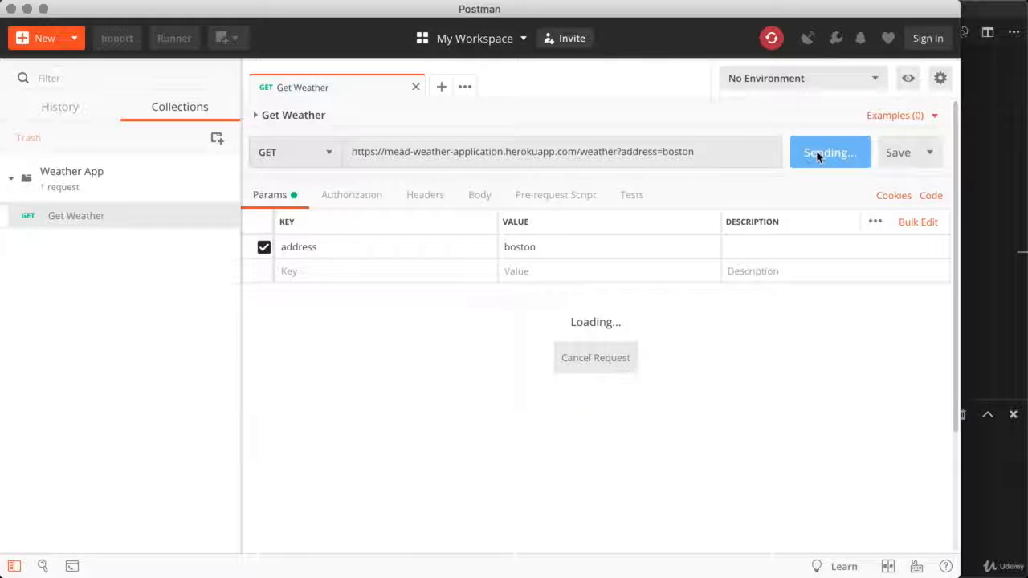
left_click(663, 519)
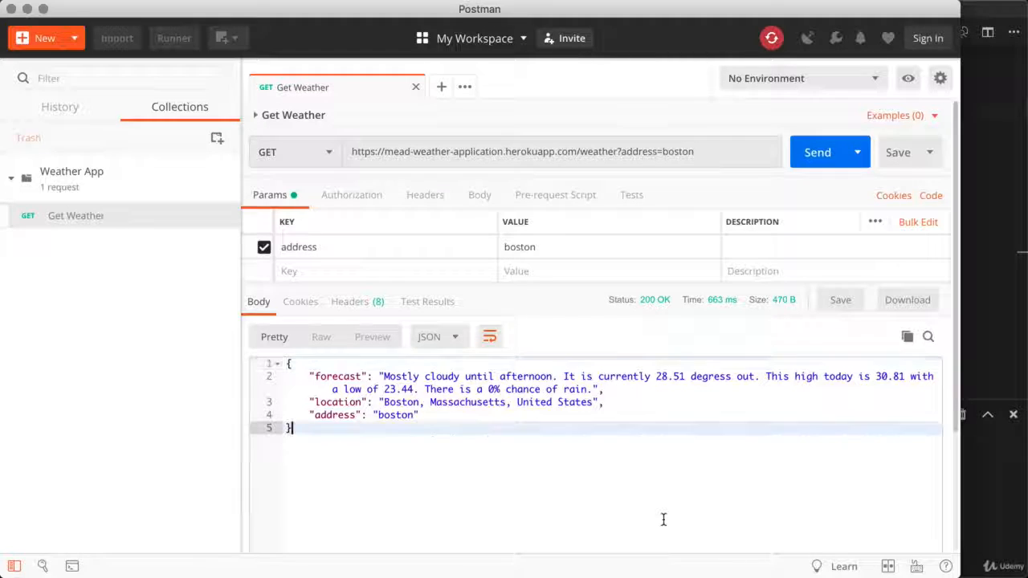